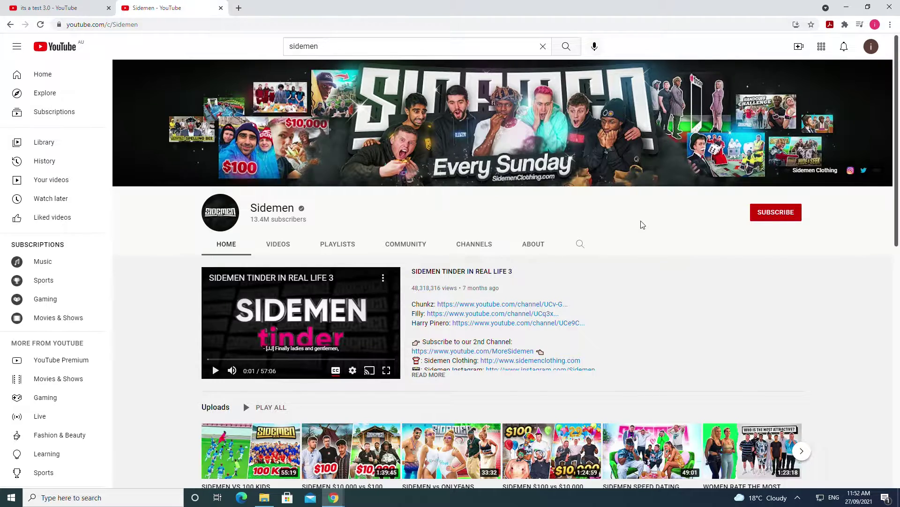
# Leave the Sidemen channel, find the Panzoid website in a new browser tab and open its Backgrounder tool.
pyautogui.hotkey('ctrl', 'w')
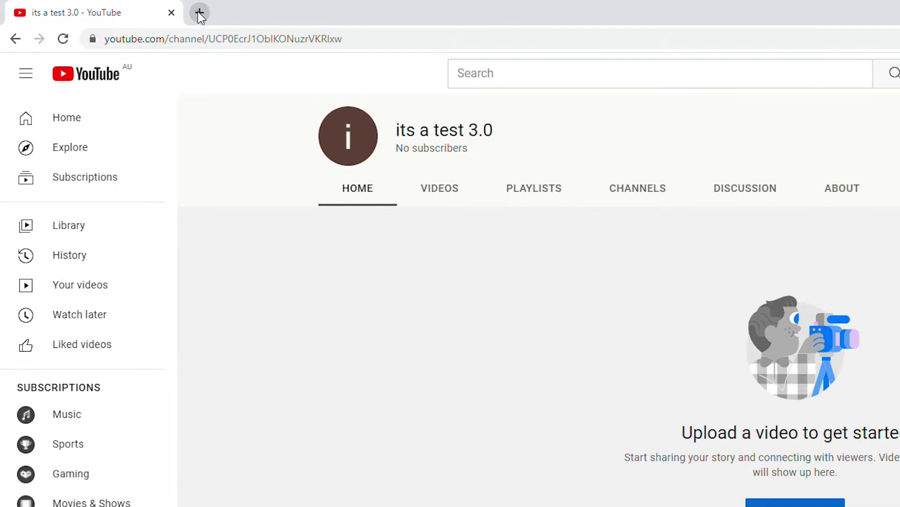
pyautogui.click(200, 13)
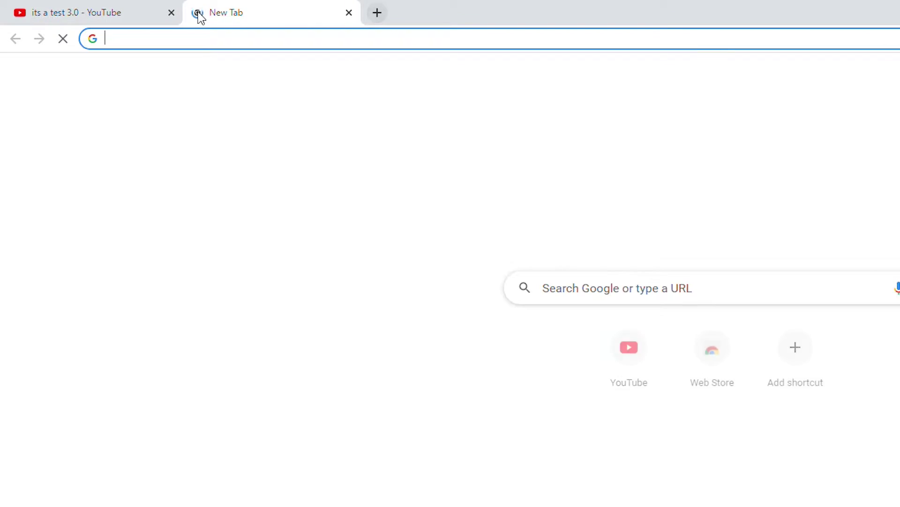
pyautogui.write('panzoid')
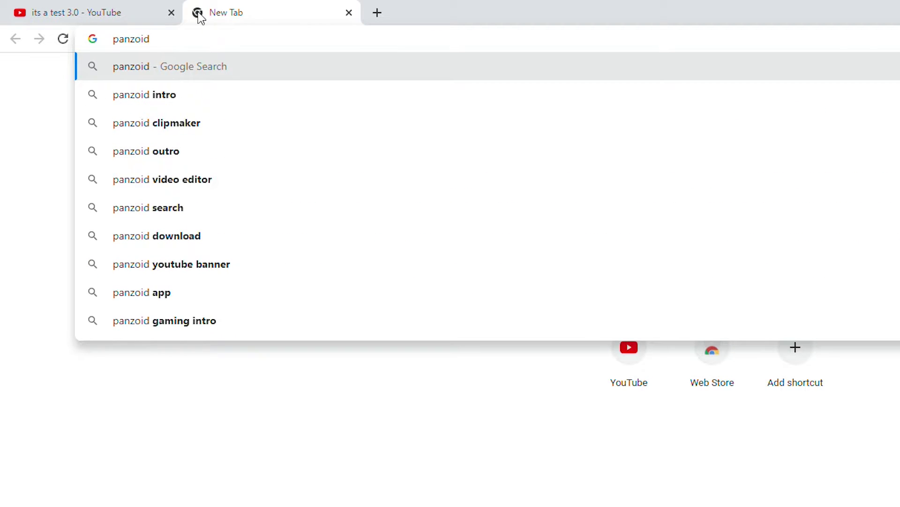
pyautogui.press('Return')
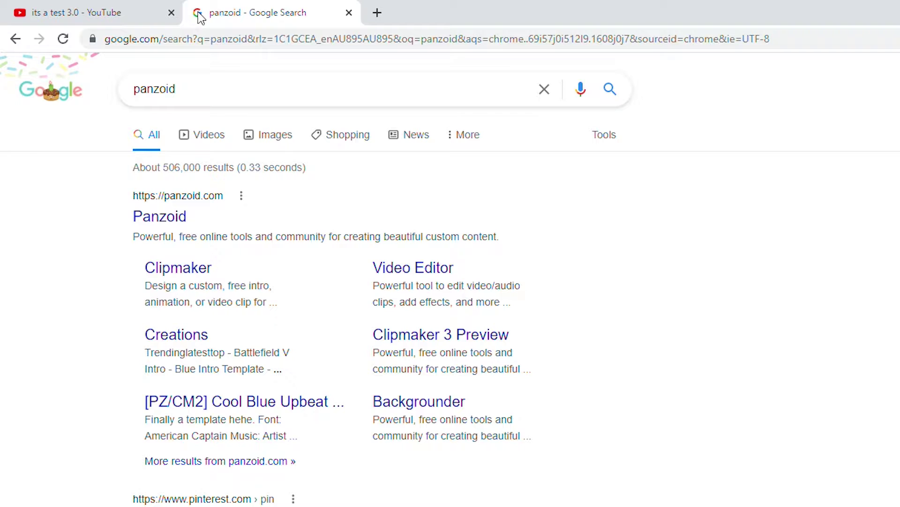
pyautogui.click(168, 210)
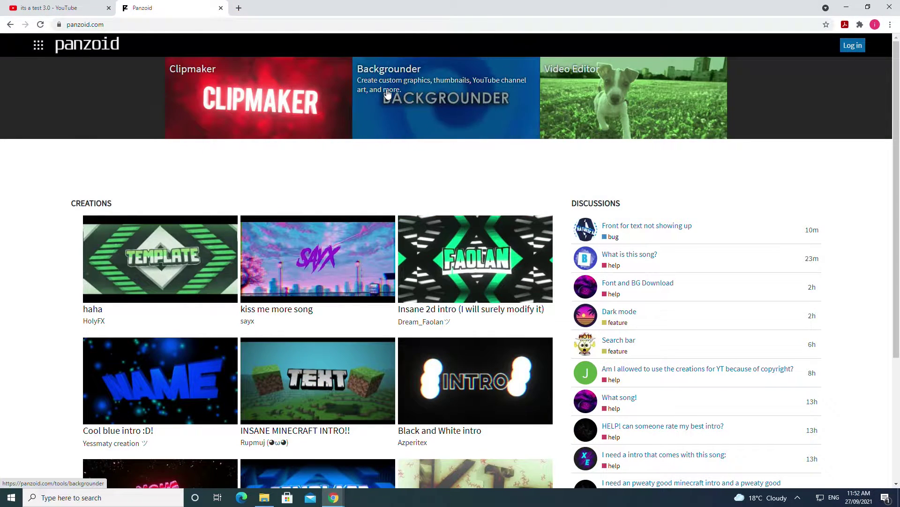
pyautogui.click(403, 96)
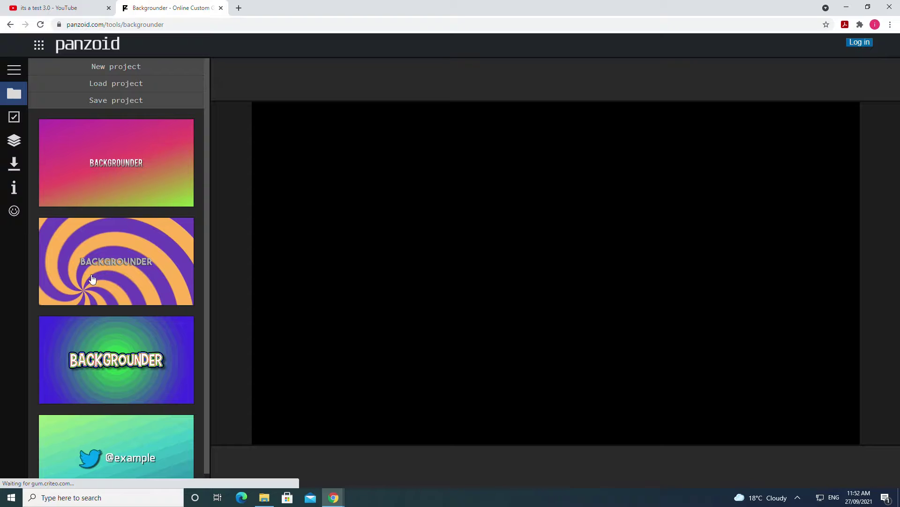
pyautogui.scroll(-1, 141, 398)
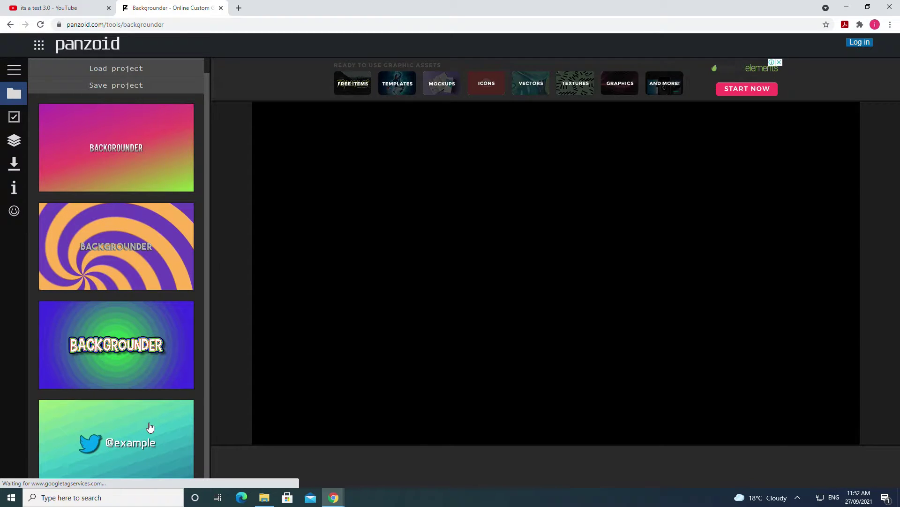
pyautogui.scroll(1, 167, 389)
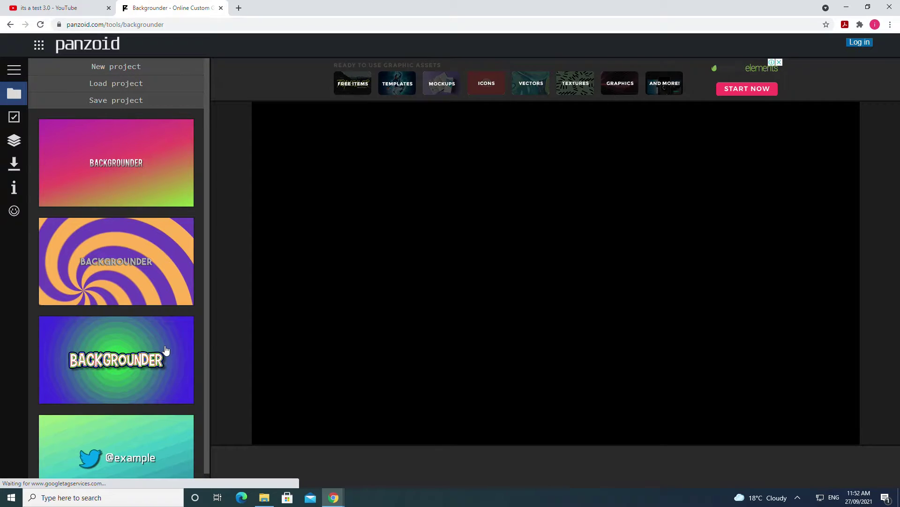
pyautogui.click(91, 4)
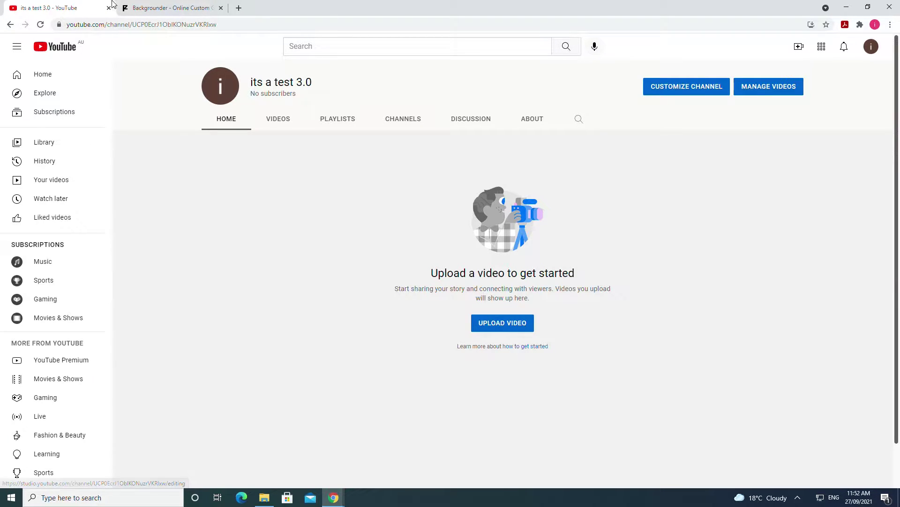
pyautogui.click(130, 5)
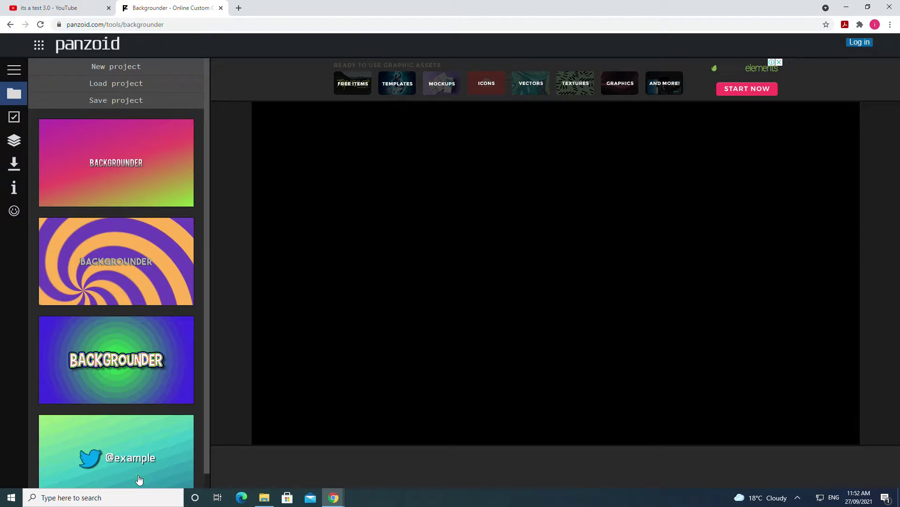
pyautogui.scroll(-1, 136, 447)
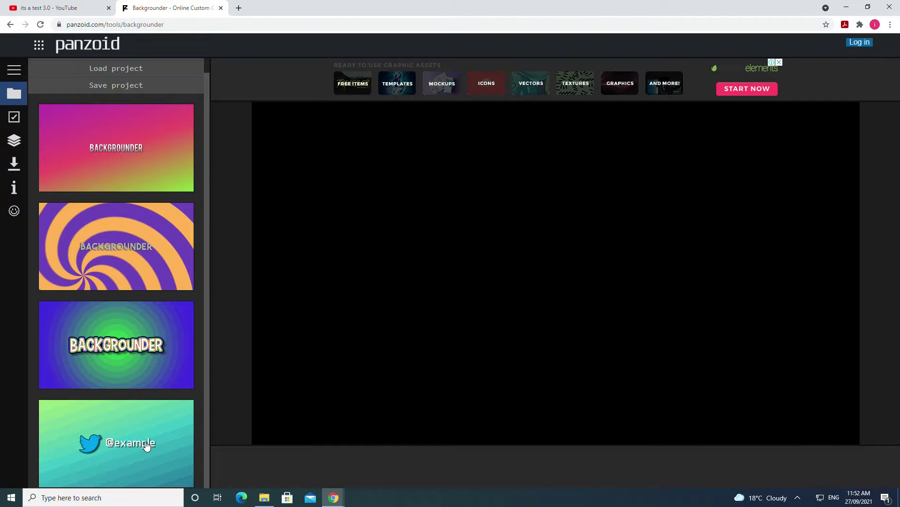
pyautogui.click(147, 445)
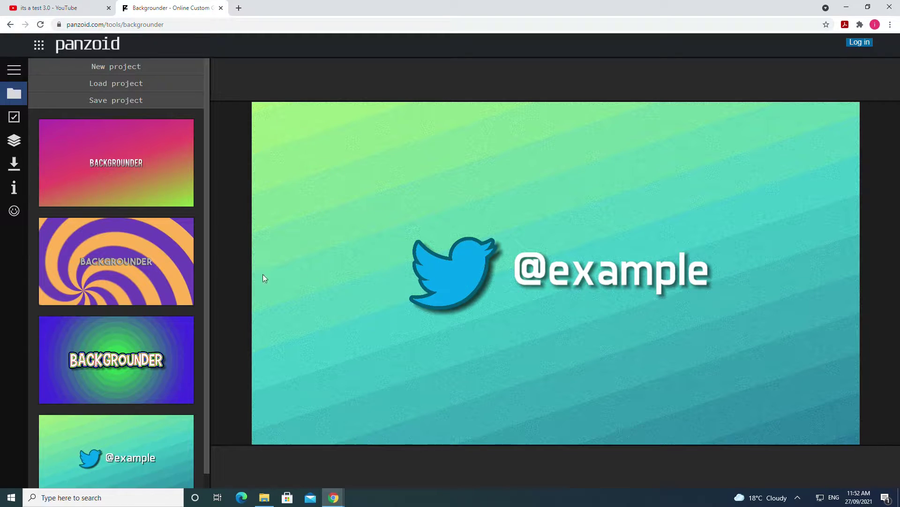
# Show the project's layers and examine the settings of the outline, drop shadow, gradient and static effects.
pyautogui.click(14, 139)
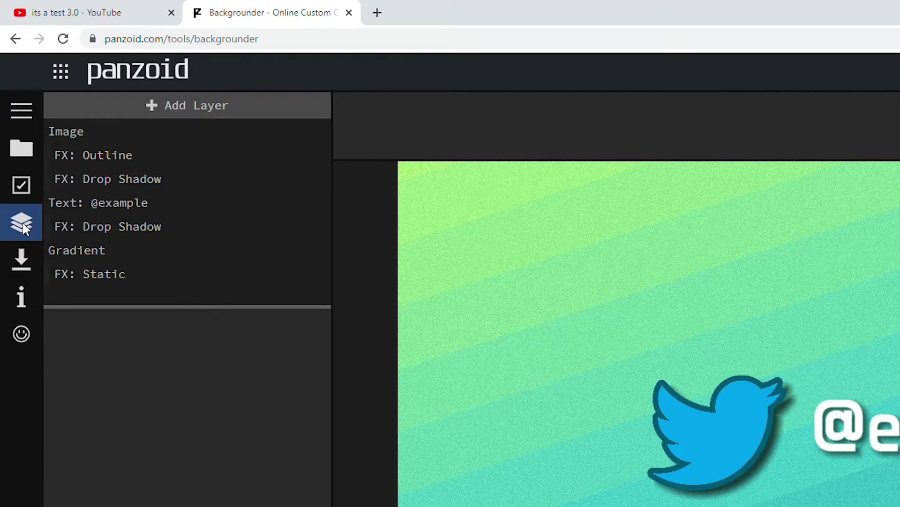
pyautogui.click(100, 153)
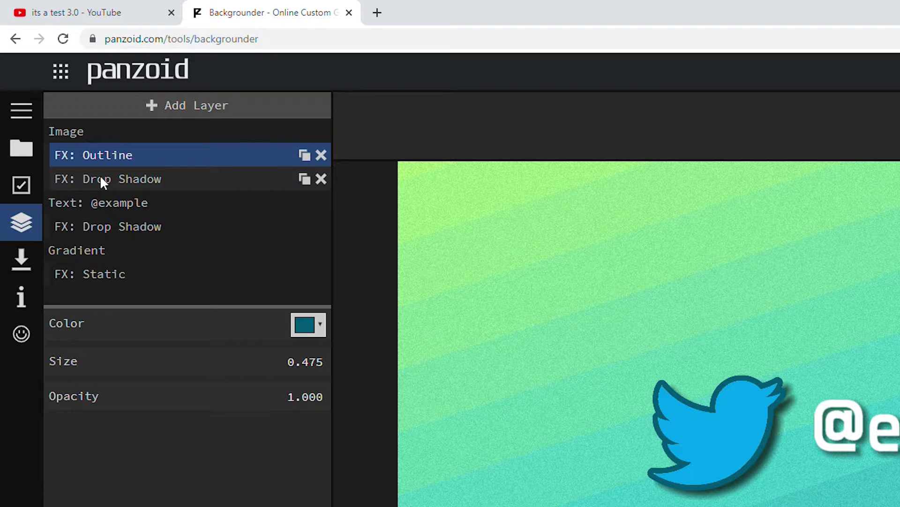
pyautogui.click(100, 179)
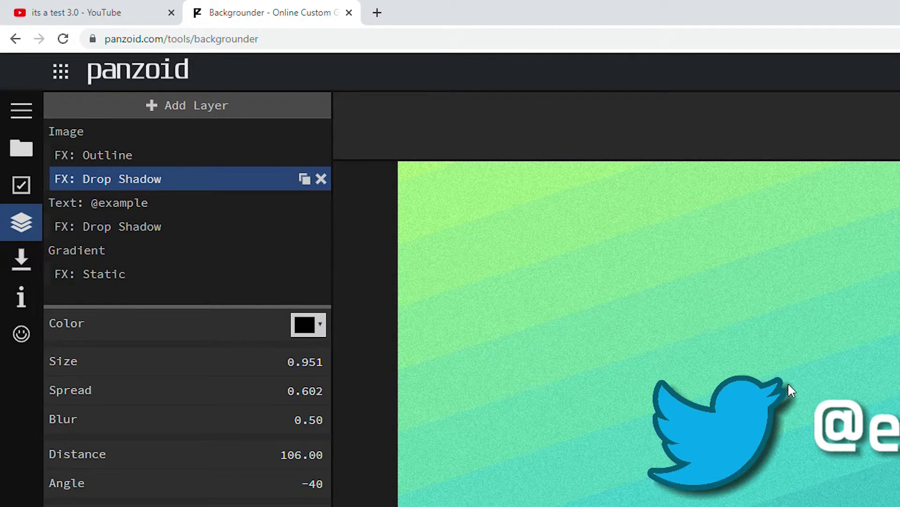
pyautogui.click(117, 164)
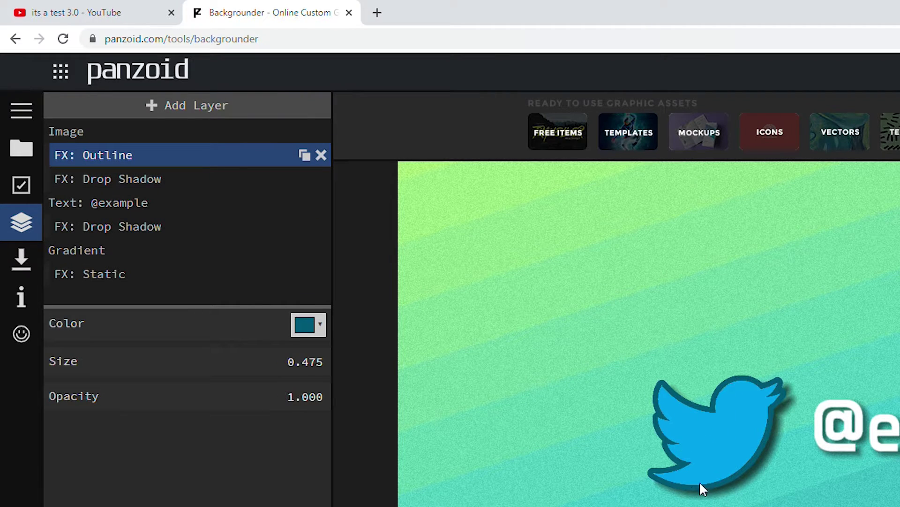
pyautogui.click(128, 225)
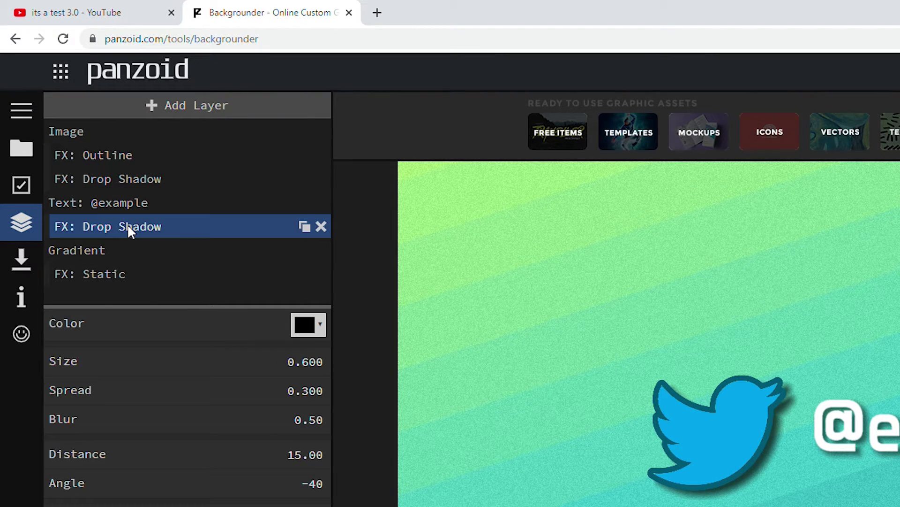
pyautogui.click(119, 257)
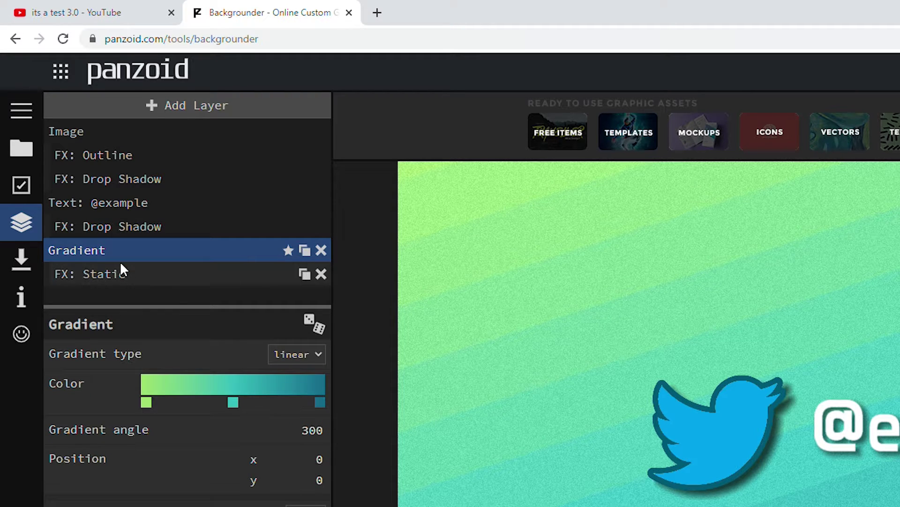
pyautogui.click(119, 275)
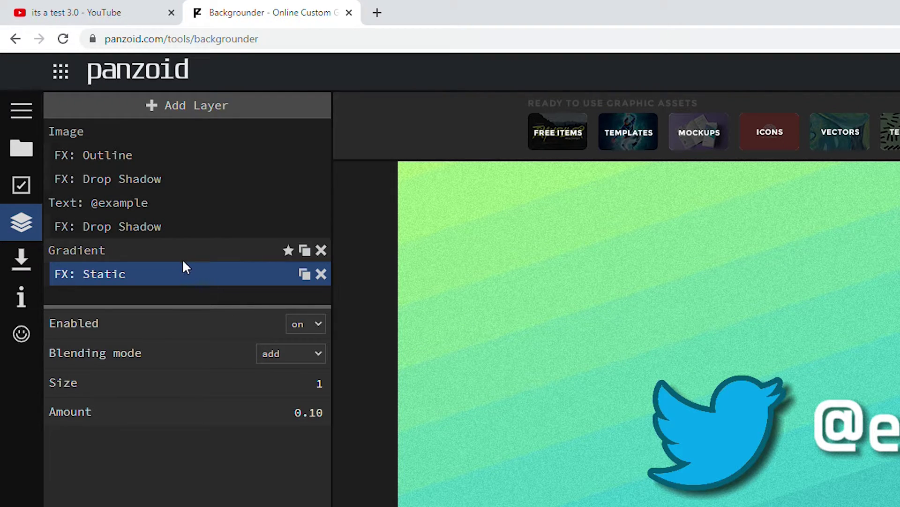
pyautogui.click(168, 250)
pyautogui.click(175, 226)
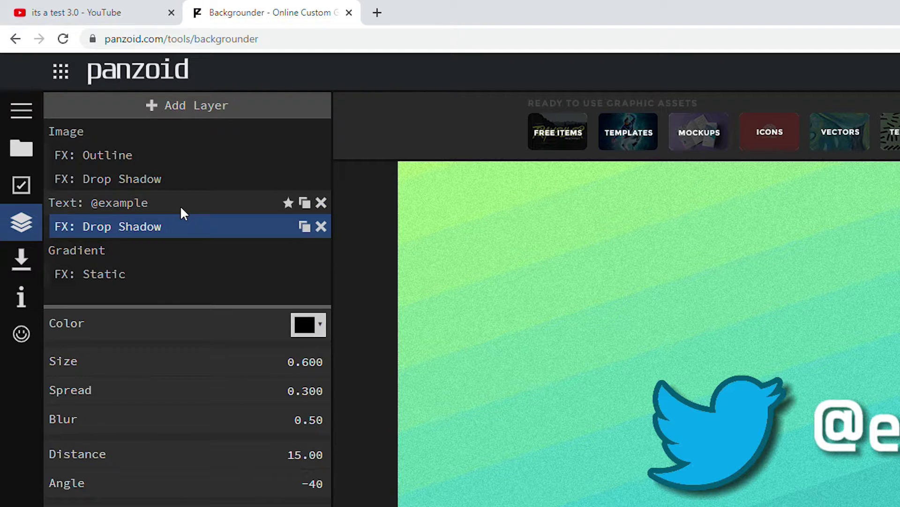
pyautogui.click(180, 207)
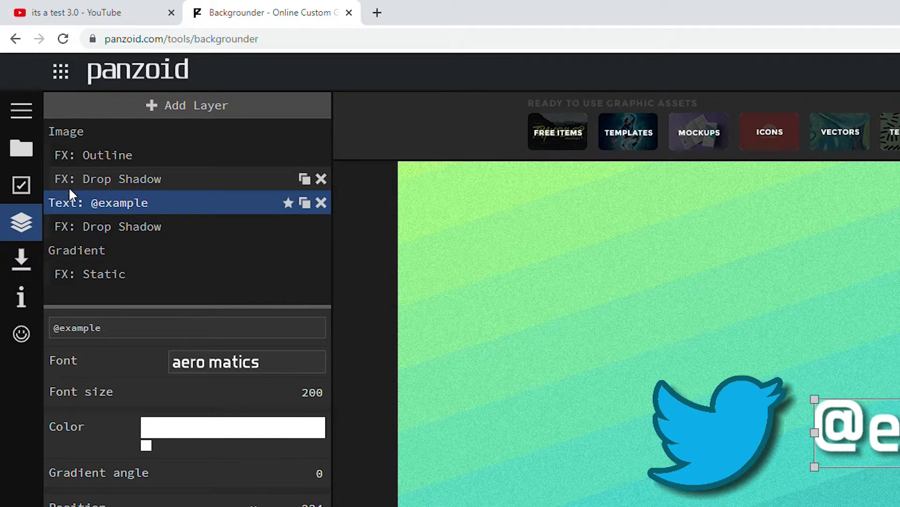
pyautogui.tripleClick(154, 327)
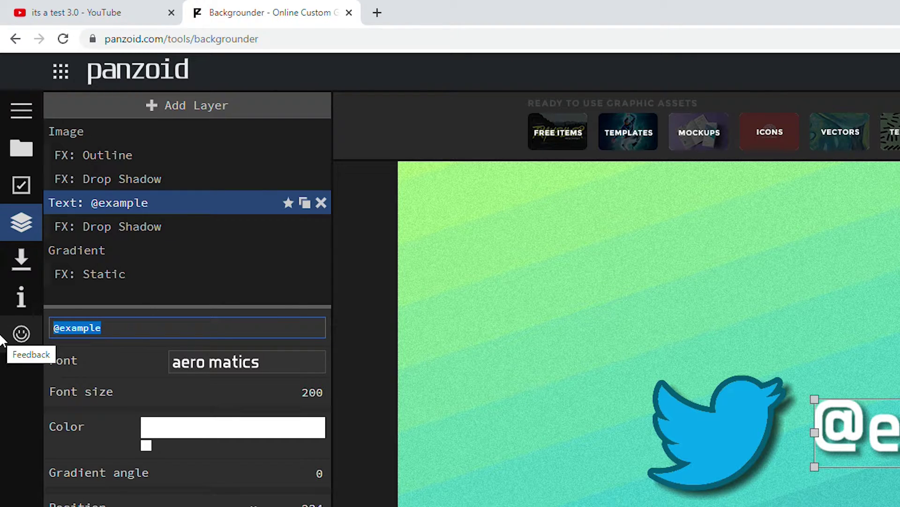
pyautogui.click(74, 10)
pyautogui.moveTo(394, 131); pyautogui.dragTo(500, 131)
pyautogui.hotkey('ctrl', 'c')
pyautogui.click(332, 7)
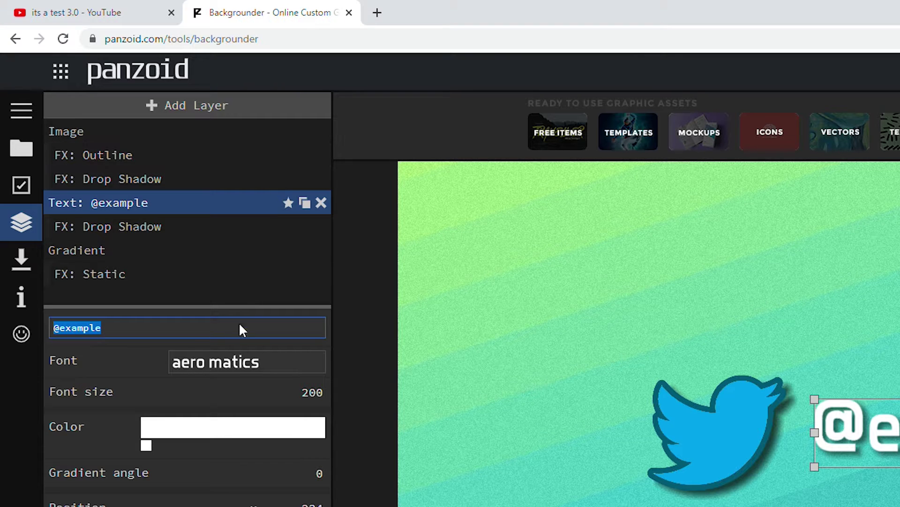
pyautogui.click(195, 359)
pyautogui.click(194, 331)
pyautogui.hotkey('ctrl', 'a')
pyautogui.hotkey('ctrl', 'v')
pyautogui.click(123, 346)
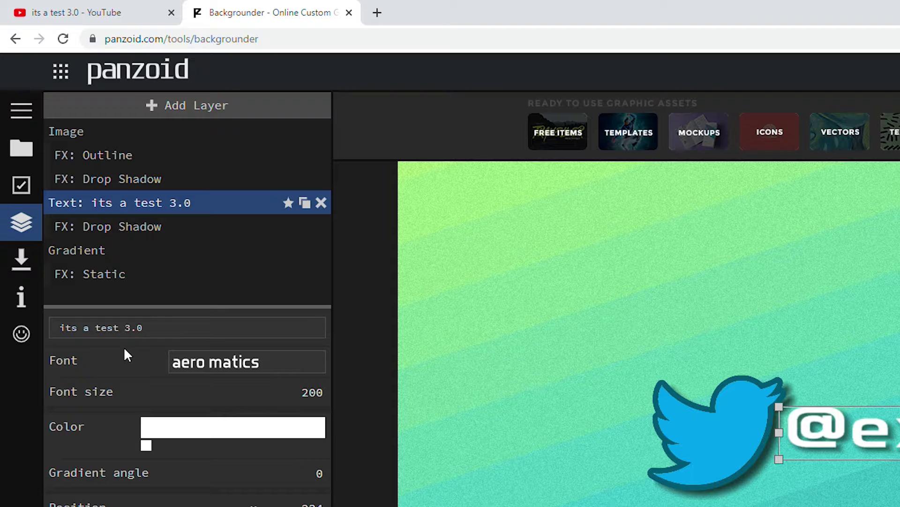
# Change the font of the its a test 3.0 text to Absender.
pyautogui.click(257, 373)
pyautogui.click(255, 384)
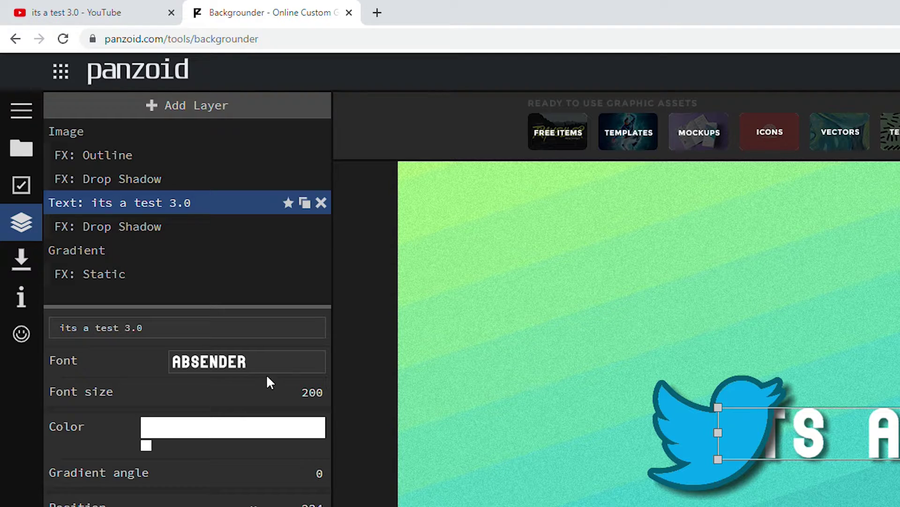
pyautogui.click(266, 374)
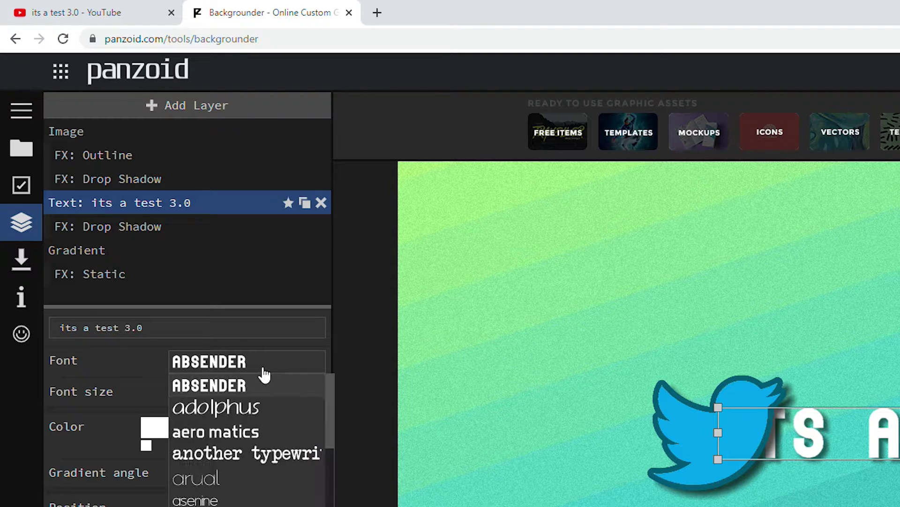
pyautogui.click(130, 356)
# Try reducing the its a test 3.0 text's font size to 20.
pyautogui.moveTo(307, 388)
pyautogui.mouseDown()
pyautogui.moveTo(277, 386)
pyautogui.moveTo(99, 440)
pyautogui.moveTo(291, 392)
pyautogui.mouseUp()
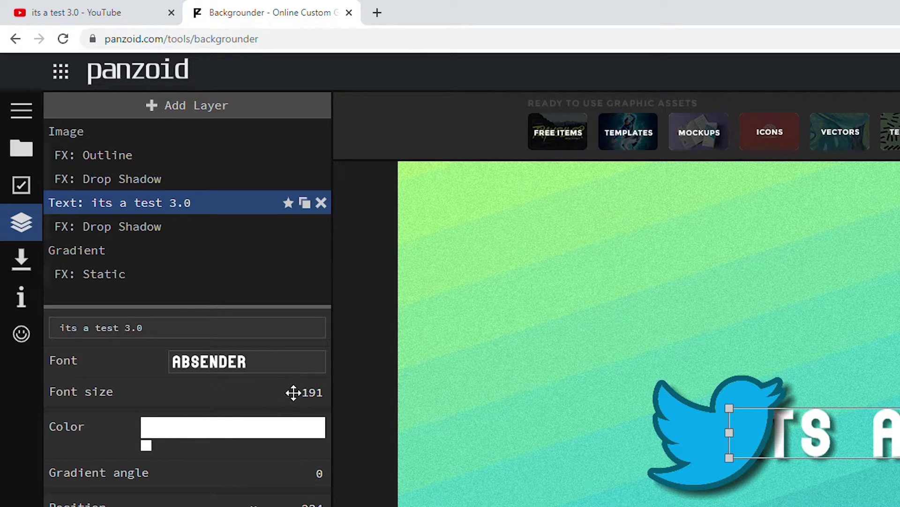
pyautogui.click(308, 393)
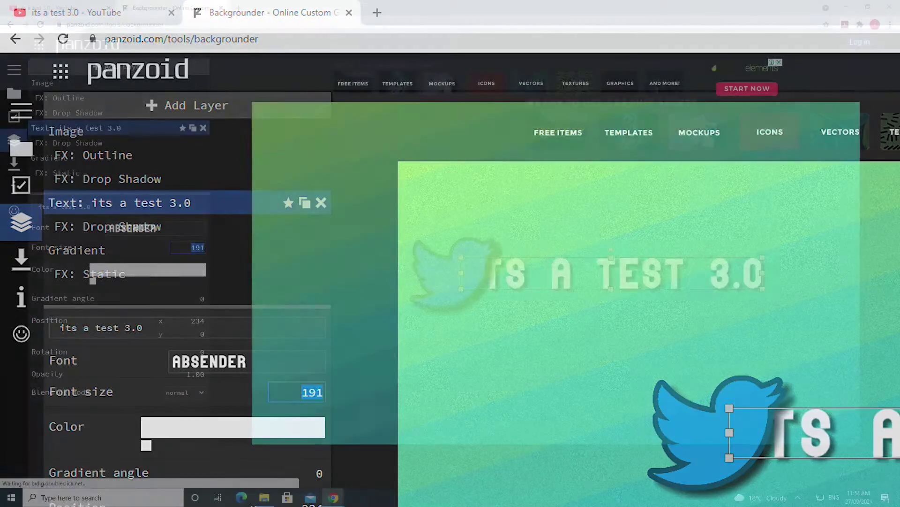
pyautogui.write('2')
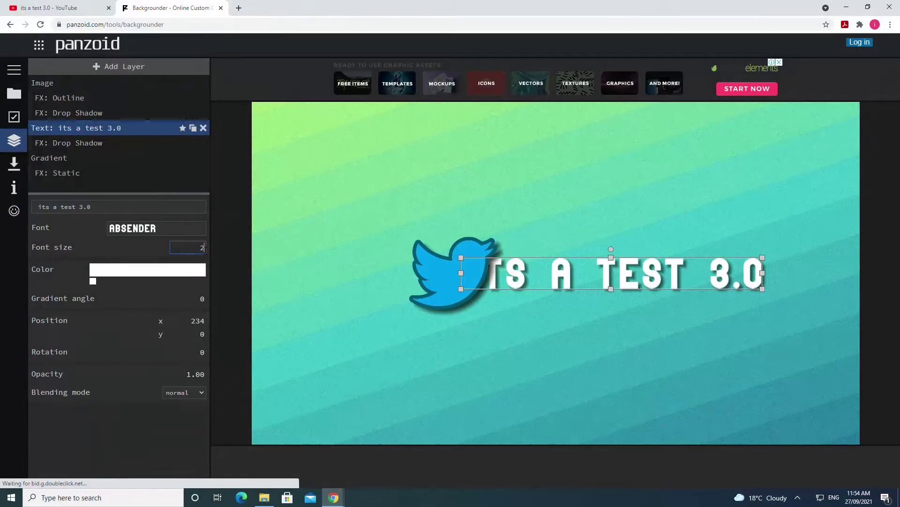
pyautogui.write('0')
pyautogui.press('Return')
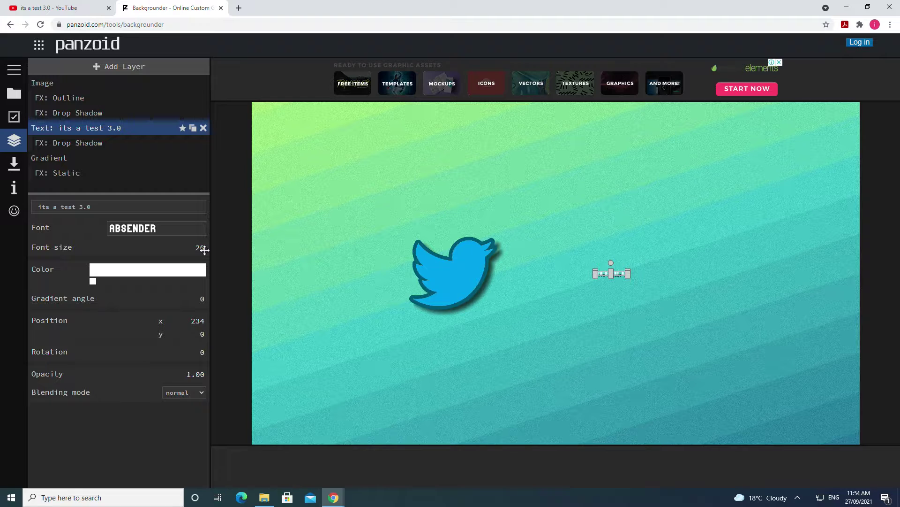
# Set the its a test 3.0 text's font size to 140.
pyautogui.click(202, 248)
pyautogui.write('1')
pyautogui.press('Return')
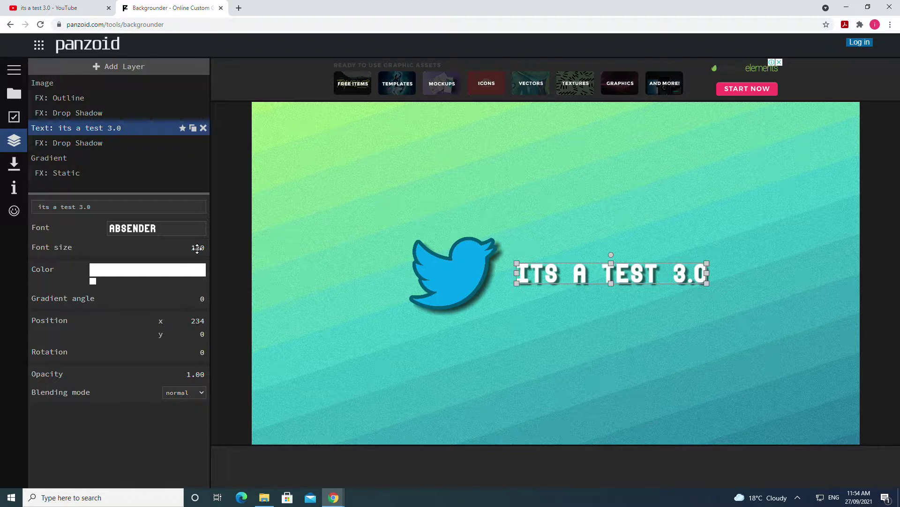
pyautogui.moveTo(197, 249); pyautogui.dragTo(285, 245)
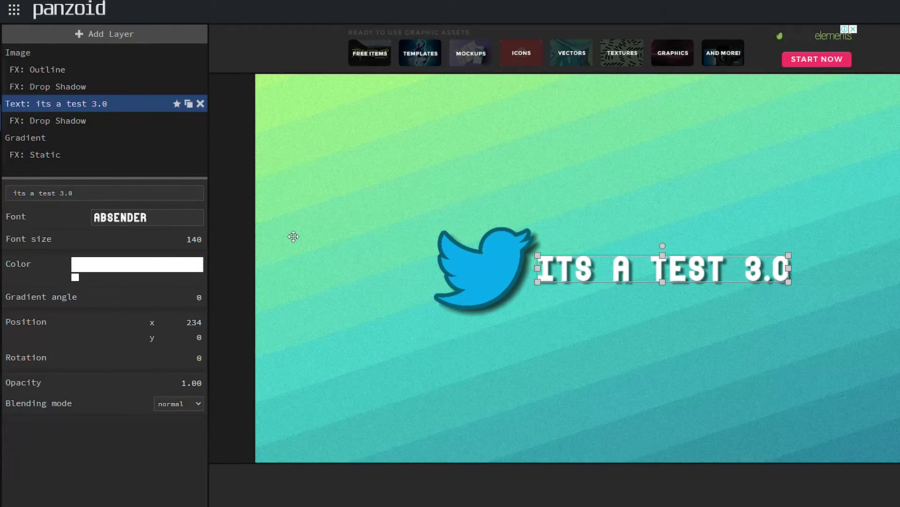
# Add two white colour stops to the text's colour gradient, one near the middle and one about three quarters along.
pyautogui.click(91, 264)
pyautogui.moveTo(94, 277); pyautogui.dragTo(175, 277)
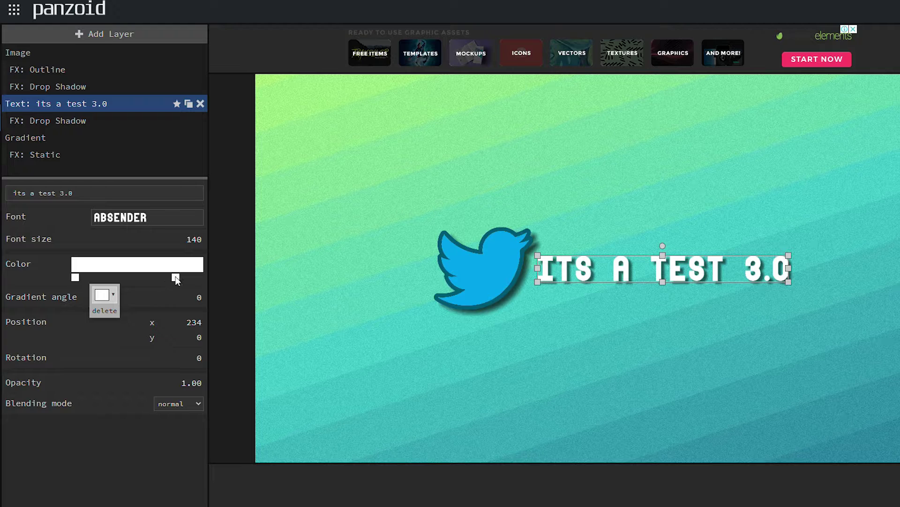
pyautogui.click(130, 264)
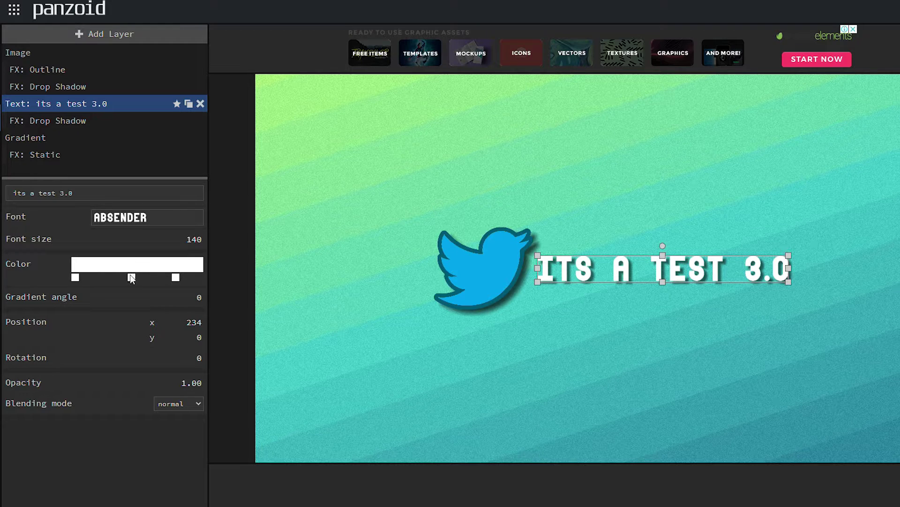
pyautogui.moveTo(131, 278); pyautogui.dragTo(127, 278)
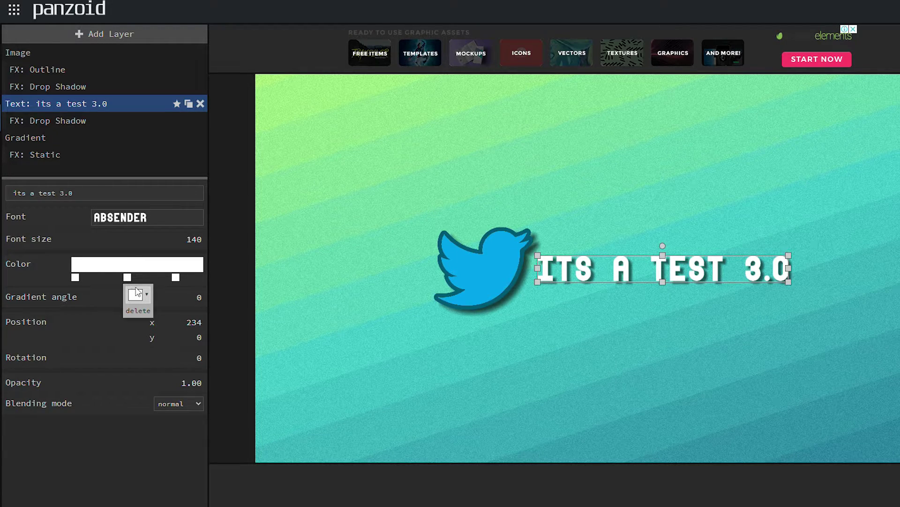
# Colour the middle stop of the text's gradient red (#ff0000) and the stop about three quarters along blue.
pyautogui.click(138, 294)
pyautogui.click(158, 314)
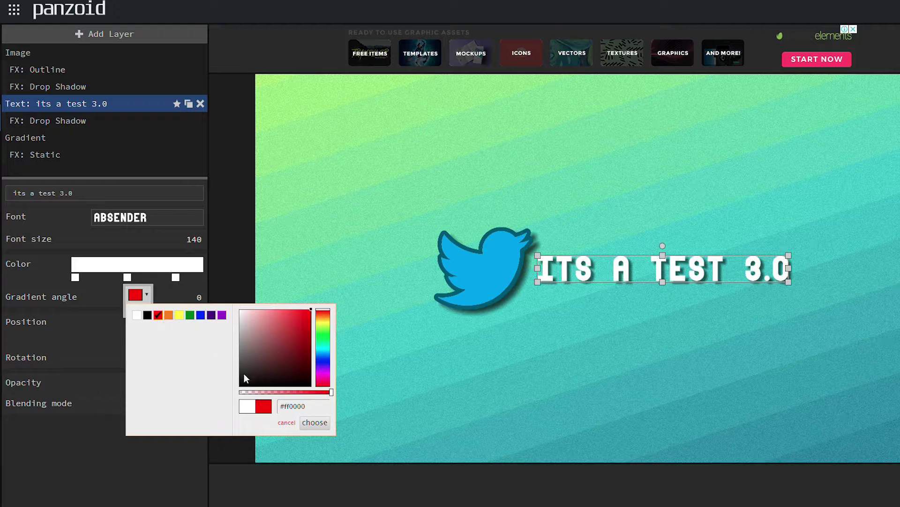
pyautogui.click(310, 423)
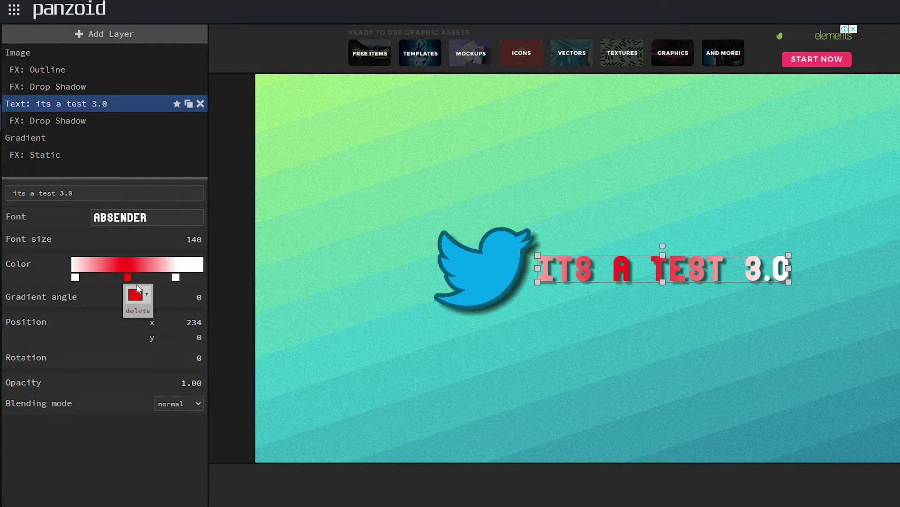
pyautogui.click(176, 277)
pyautogui.click(184, 294)
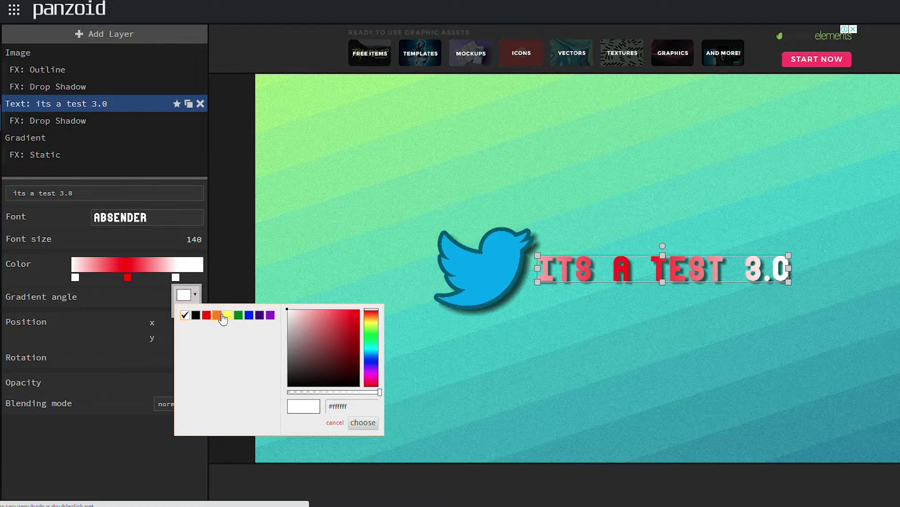
pyautogui.click(250, 317)
pyautogui.click(363, 423)
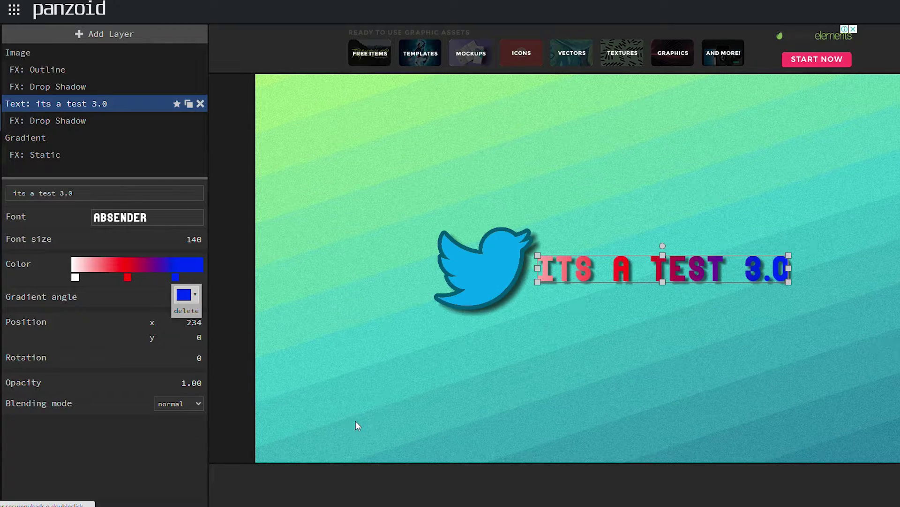
# Set the first colour stop of the text's gradient to blue (#0000ff).
pyautogui.click(75, 278)
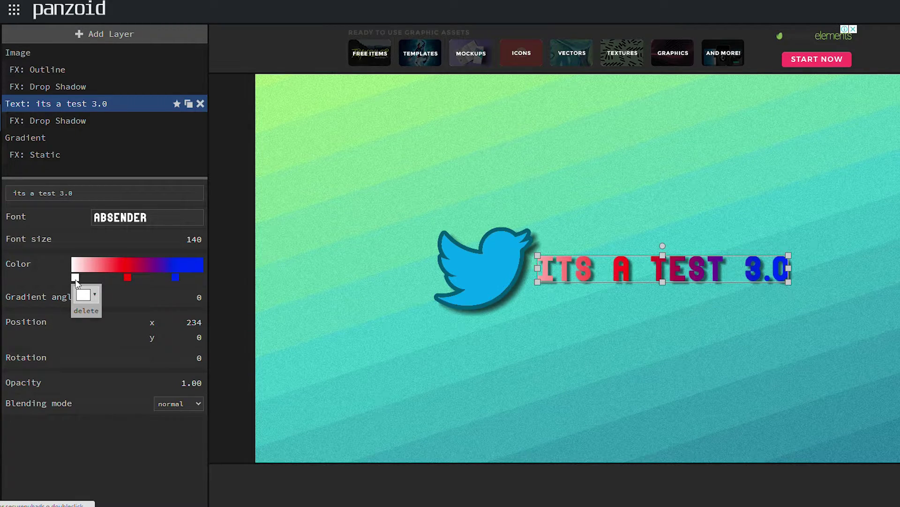
pyautogui.click(85, 297)
pyautogui.click(148, 315)
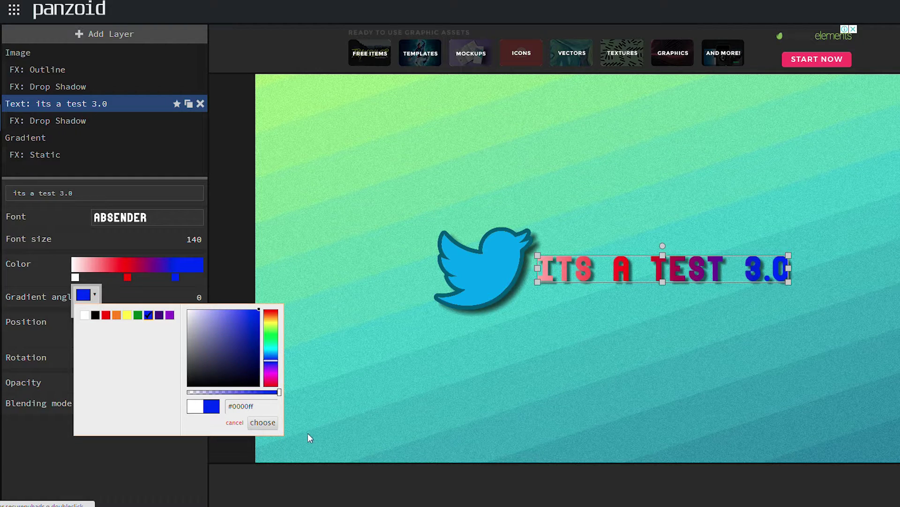
pyautogui.click(263, 422)
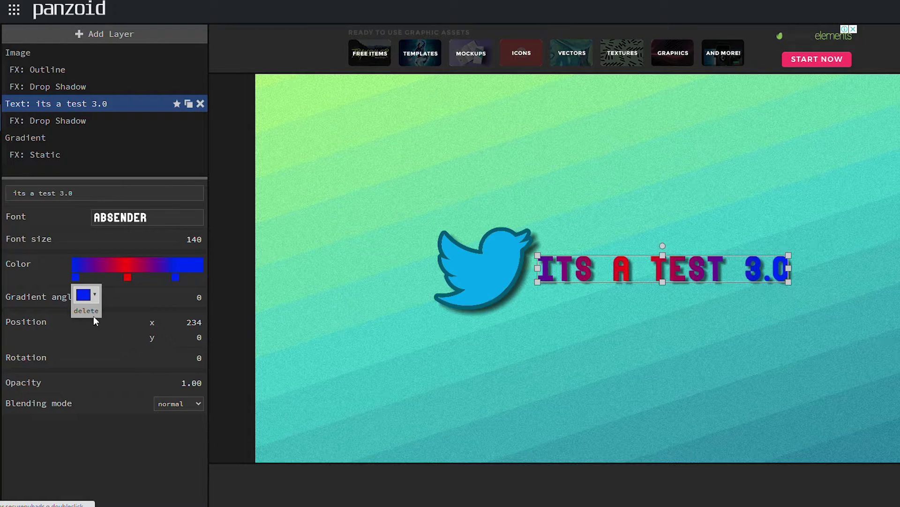
# Change the font of the its a test 3.0 text to Orbitron.
pyautogui.click(155, 218)
pyautogui.scroll(-5, 164, 291)
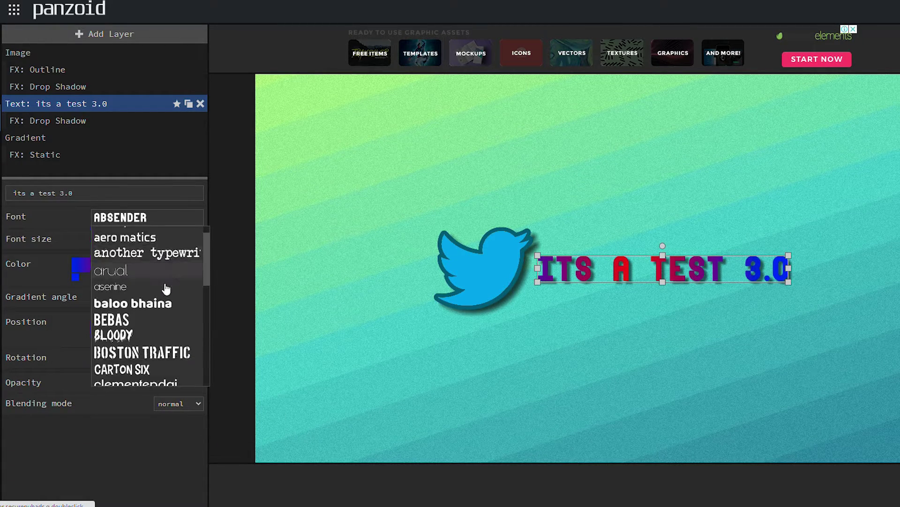
pyautogui.click(138, 263)
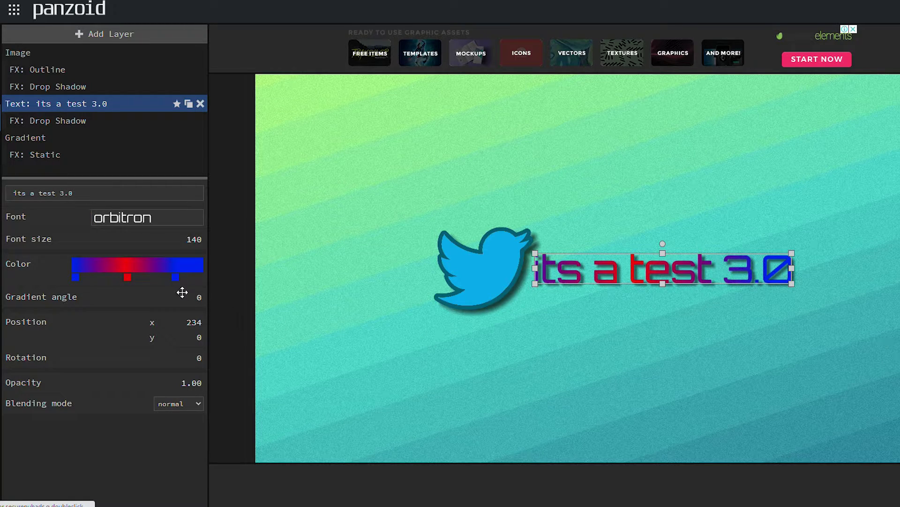
# Try a gradient angle of 90 on the text's colours and return the angle to 0.
pyautogui.moveTo(187, 297)
pyautogui.mouseDown()
pyautogui.moveTo(450, 308)
pyautogui.moveTo(200, 295)
pyautogui.mouseUp()
pyautogui.click(201, 297)
pyautogui.write('0')
pyautogui.press('Return')
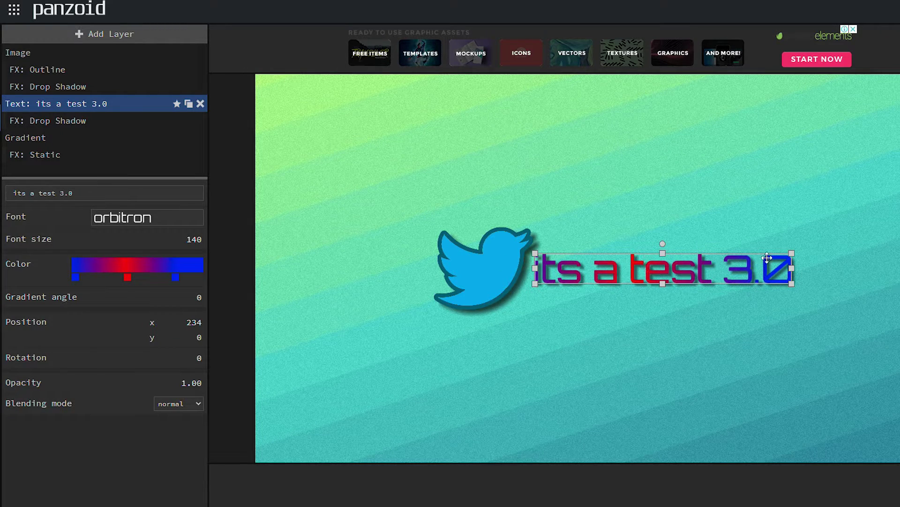
pyautogui.click(199, 297)
pyautogui.write('90')
pyautogui.press('Return')
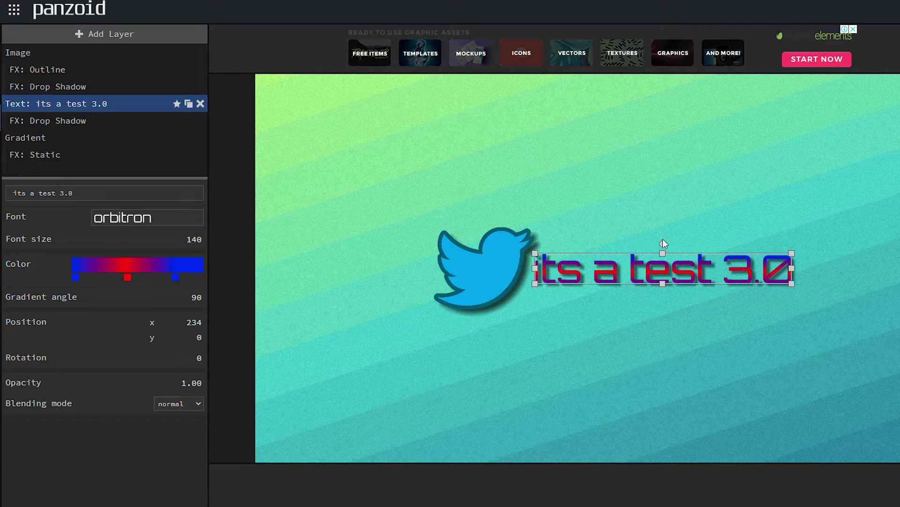
pyautogui.click(196, 296)
pyautogui.write('1')
pyautogui.press('Return')
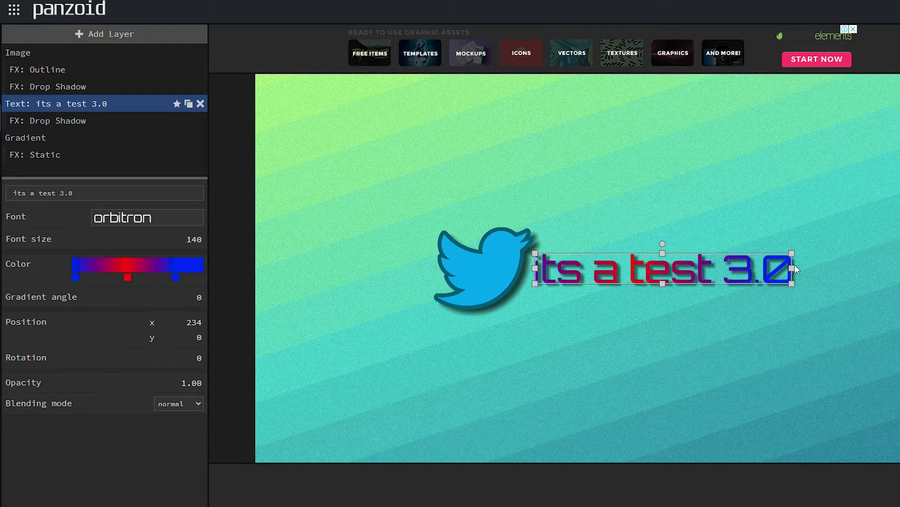
# Try rotating the text to about -94 degrees, bring it back to level, and scale it down slightly.
pyautogui.moveTo(662, 240); pyautogui.dragTo(733, 275)
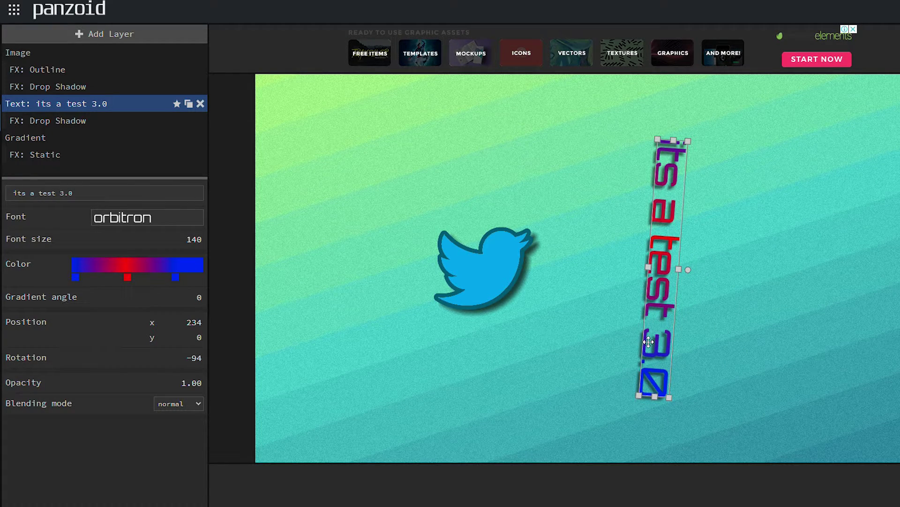
pyautogui.moveTo(690, 267); pyautogui.dragTo(664, 243)
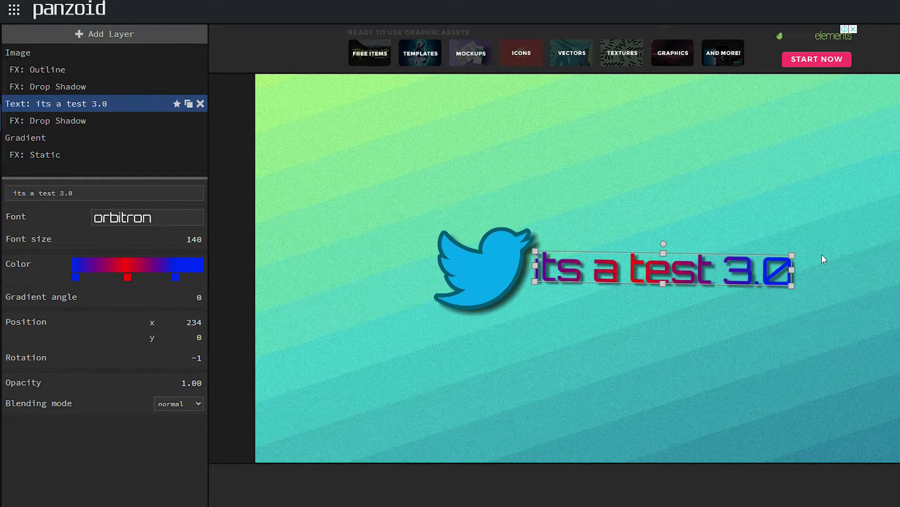
pyautogui.moveTo(793, 254); pyautogui.dragTo(774, 262)
pyautogui.moveTo(665, 245)
pyautogui.mouseDown()
pyautogui.moveTo(676, 242)
pyautogui.moveTo(664, 236)
pyautogui.mouseUp()
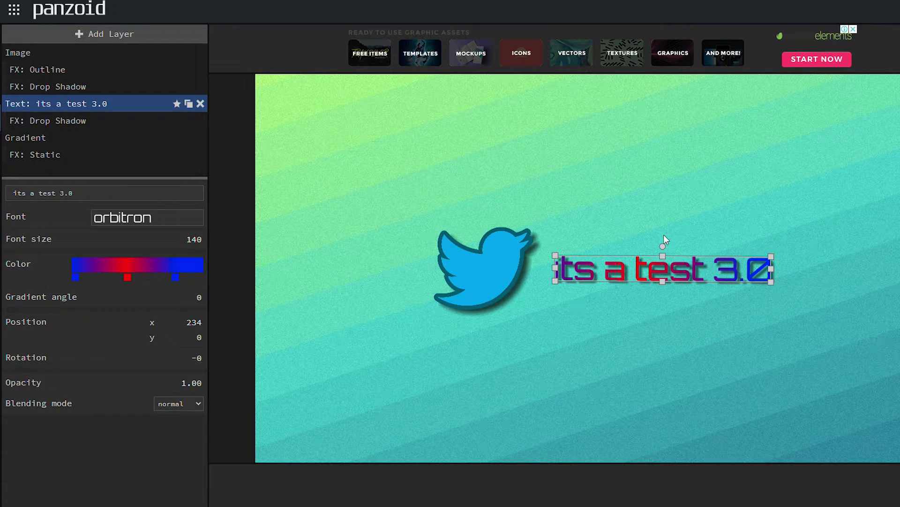
# Set the text's gradient angle to 90.
pyautogui.click(198, 296)
pyautogui.write('90')
pyautogui.press('Return')
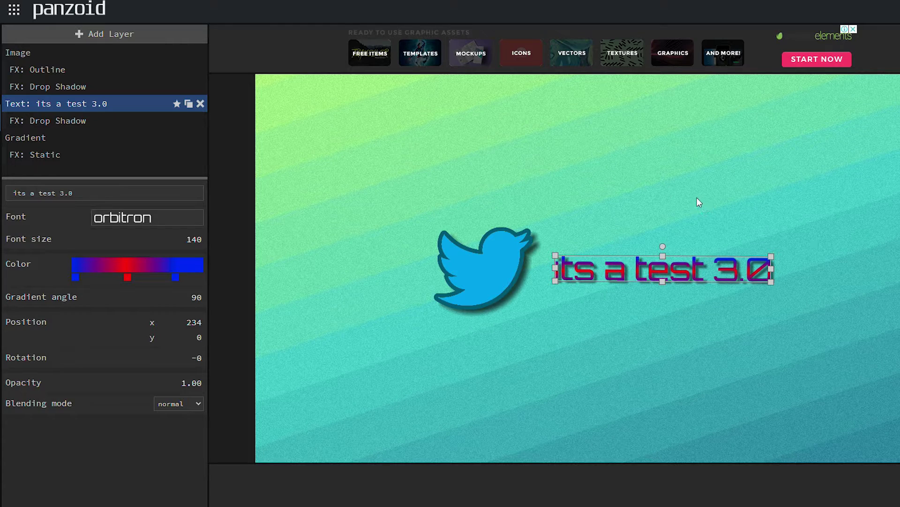
# Enlarge the its a test 3.0 text and place it just beside the Twitter logo at about x 327, y 9.
pyautogui.moveTo(170, 321); pyautogui.dragTo(191, 333)
pyautogui.click(196, 320)
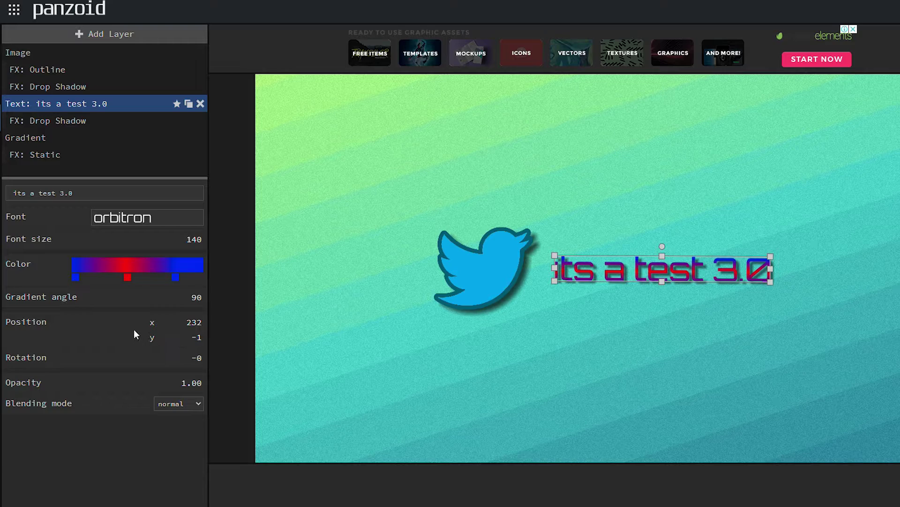
pyautogui.moveTo(750, 263); pyautogui.dragTo(725, 228)
pyautogui.moveTo(744, 271); pyautogui.dragTo(814, 251)
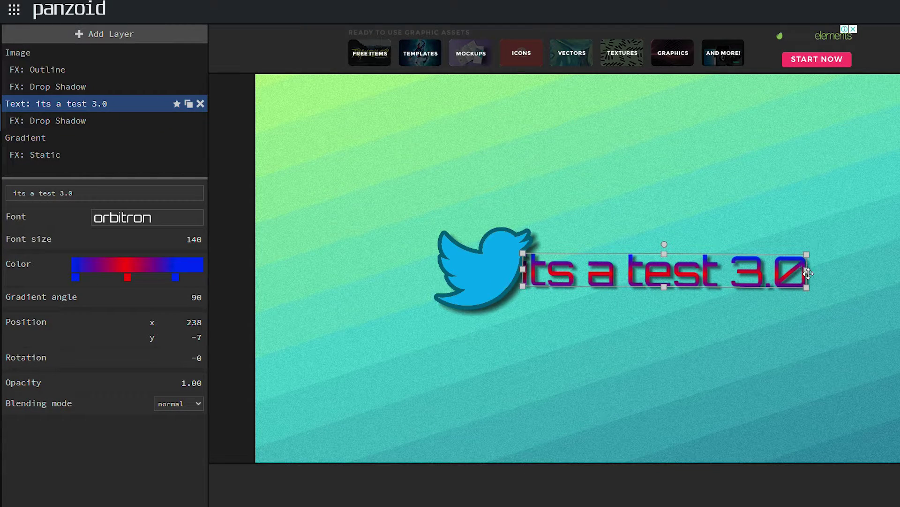
pyautogui.moveTo(666, 282)
pyautogui.mouseDown()
pyautogui.moveTo(664, 329)
pyautogui.moveTo(664, 290)
pyautogui.mouseUp()
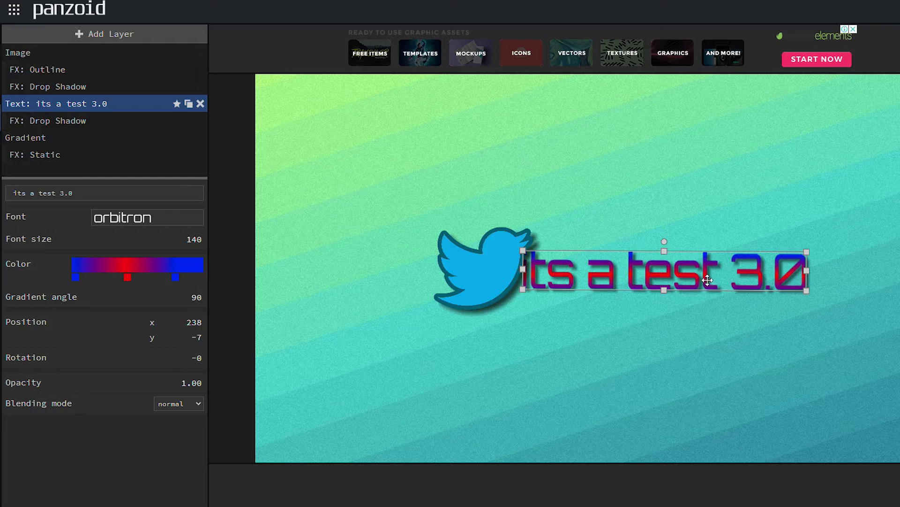
pyautogui.moveTo(665, 261); pyautogui.dragTo(688, 257)
# Level the its a test 3.0 text by setting its rotation to exactly 0.
pyautogui.click(199, 359)
pyautogui.write('0')
pyautogui.press('Return')
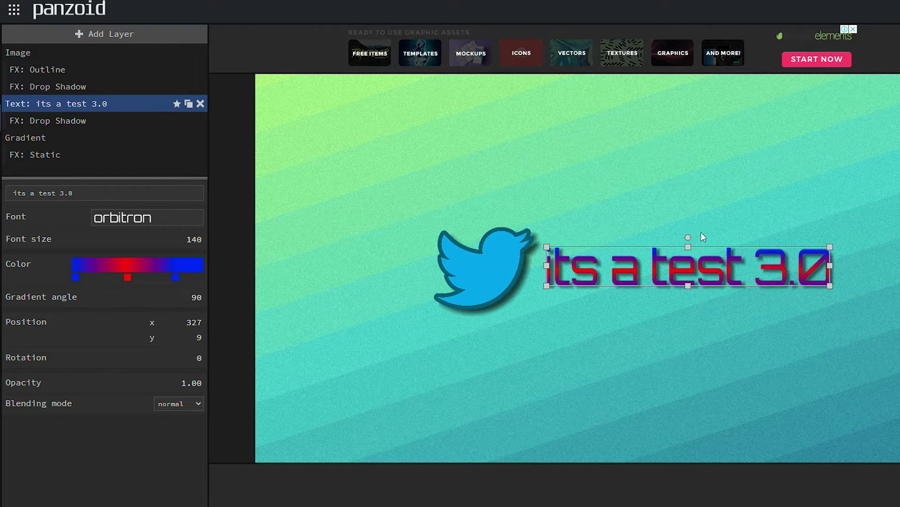
pyautogui.moveTo(689, 237)
pyautogui.mouseDown()
pyautogui.moveTo(728, 272)
pyautogui.moveTo(734, 251)
pyautogui.moveTo(665, 217)
pyautogui.moveTo(696, 224)
pyautogui.moveTo(687, 221)
pyautogui.mouseUp()
pyautogui.click(199, 338)
pyautogui.click(201, 356)
pyautogui.write('0')
pyautogui.press('Return')
# Try opacity values of 0.5 and 0 on the text and restore its opacity to 1.
pyautogui.click(191, 384)
pyautogui.write('0.5')
pyautogui.press('Return')
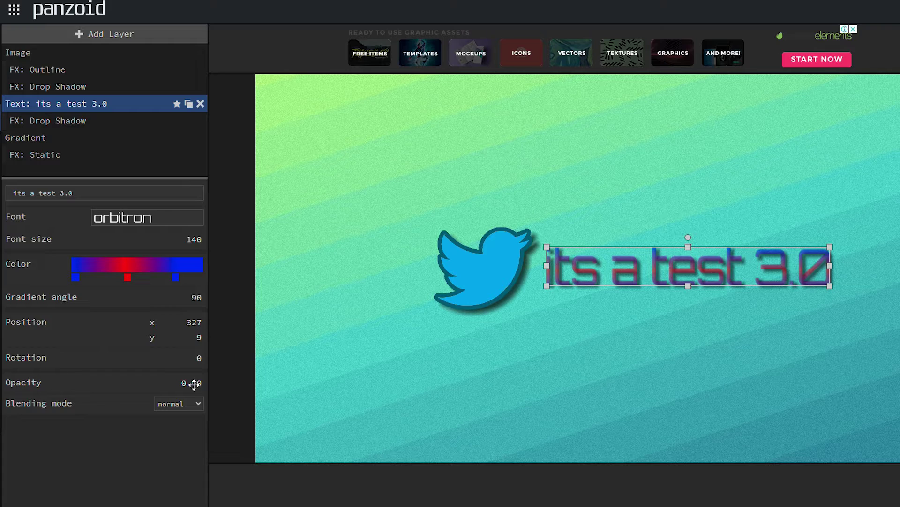
pyautogui.click(194, 384)
pyautogui.write('0')
pyautogui.press('Return')
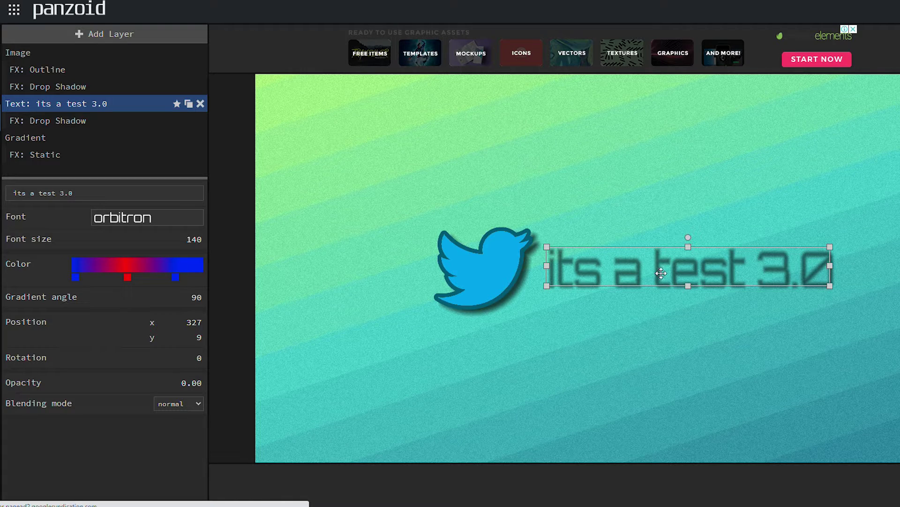
pyautogui.click(194, 382)
pyautogui.write('1')
pyautogui.press('Return')
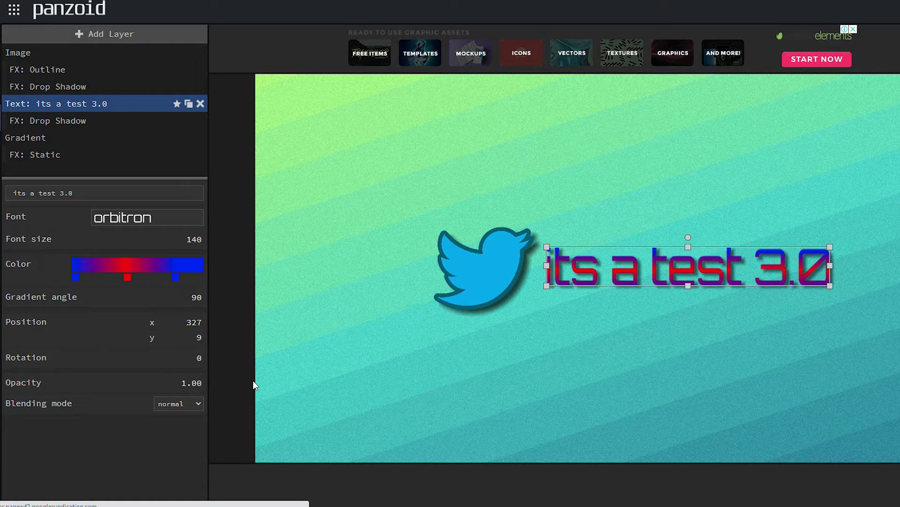
# Try the subtract and multiply blending modes on the text and set it back to normal.
pyautogui.click(198, 402)
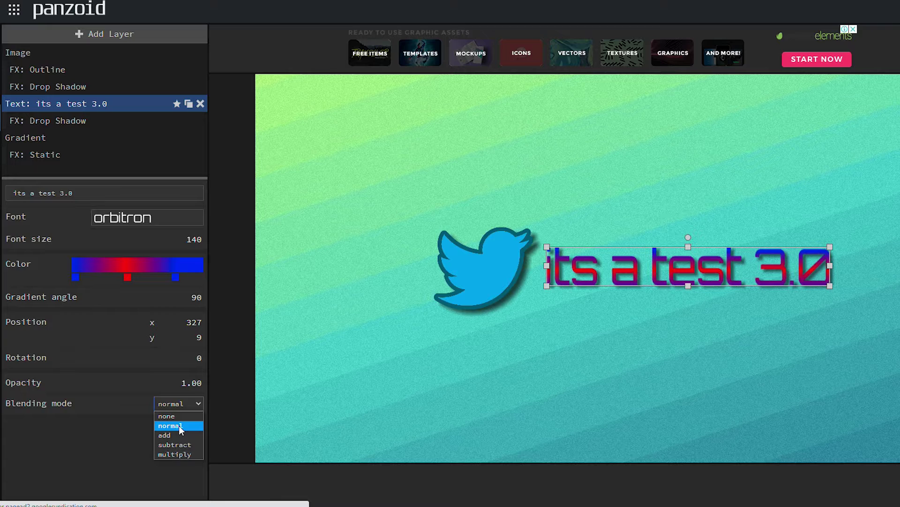
pyautogui.click(176, 444)
pyautogui.click(193, 404)
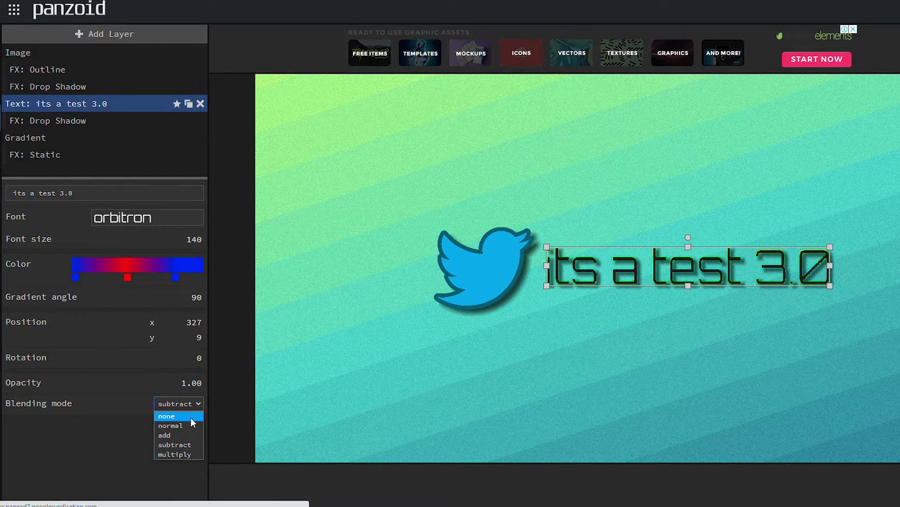
pyautogui.click(189, 452)
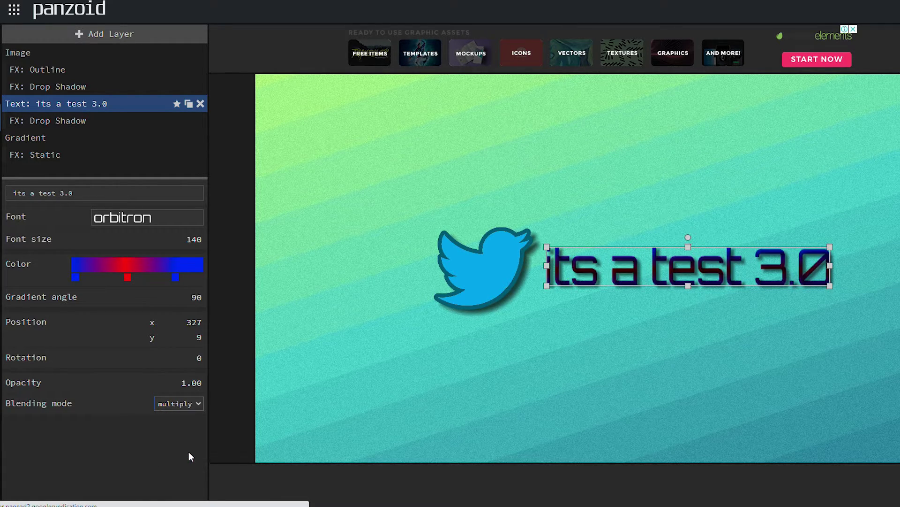
pyautogui.click(184, 402)
pyautogui.click(183, 423)
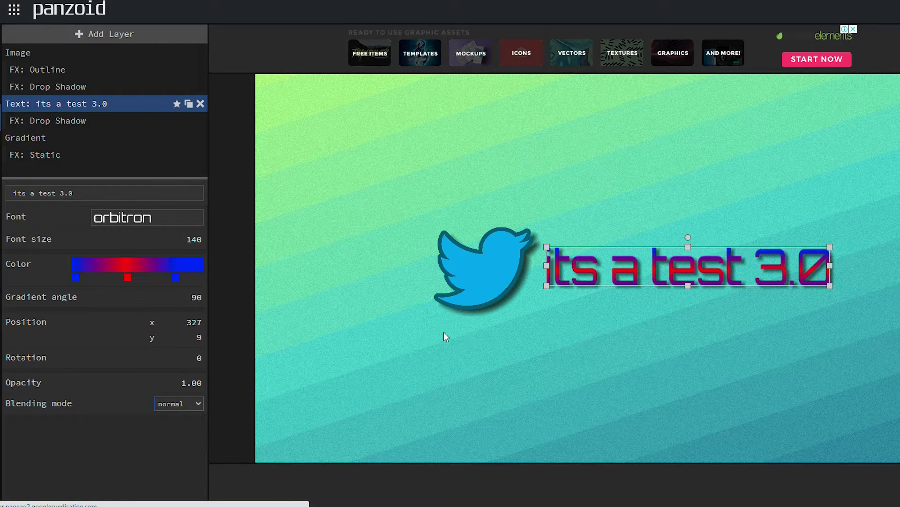
pyautogui.click(78, 125)
pyautogui.click(69, 111)
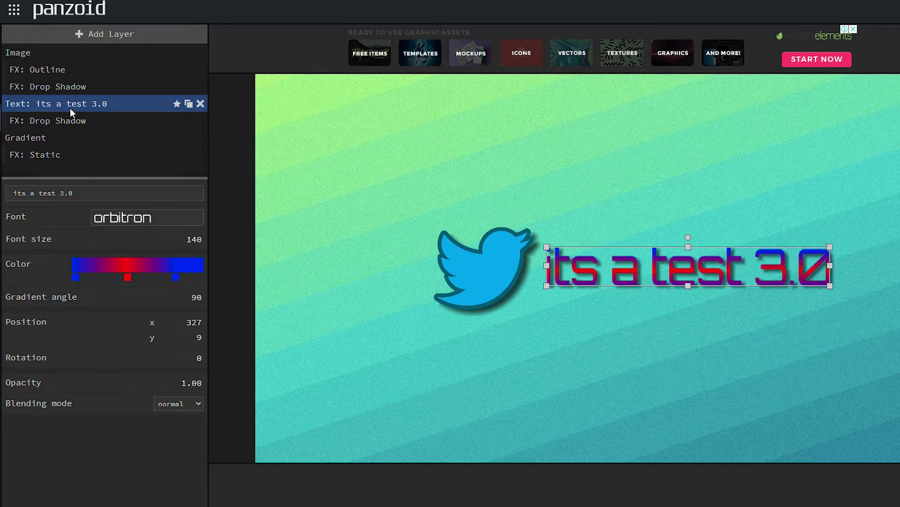
pyautogui.click(113, 36)
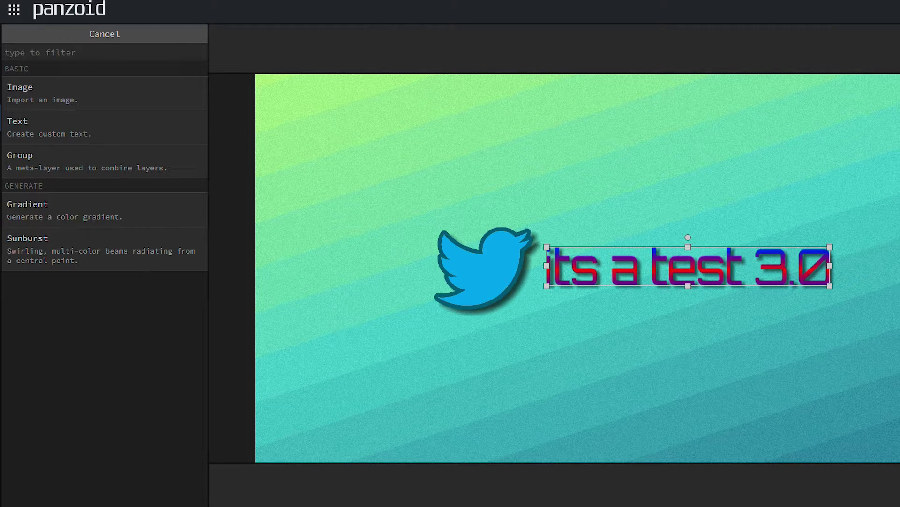
pyautogui.click(84, 36)
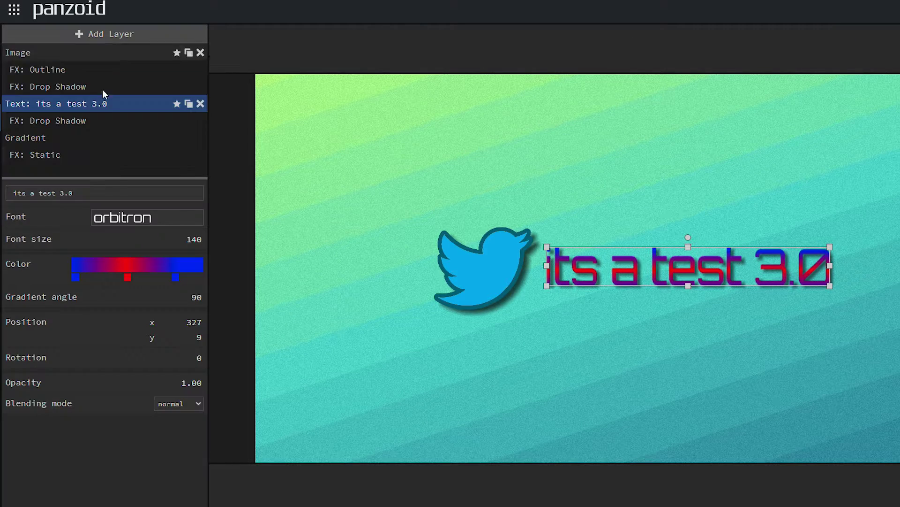
pyautogui.click(98, 36)
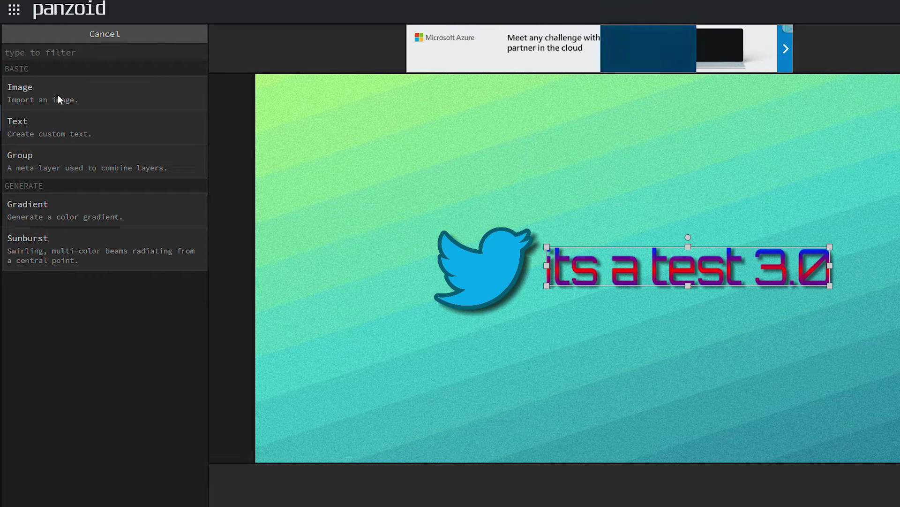
pyautogui.click(91, 40)
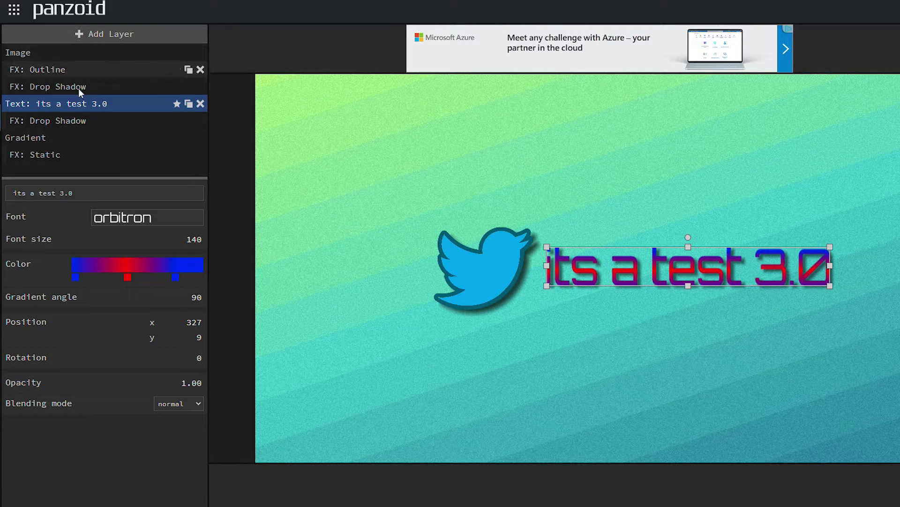
# Delete the Twitter logo's image layer together with its effects.
pyautogui.click(76, 59)
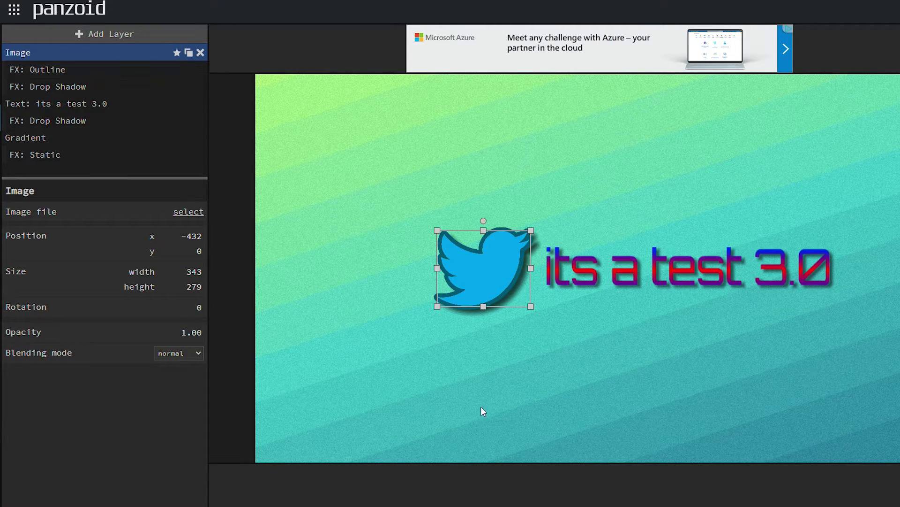
pyautogui.click(201, 53)
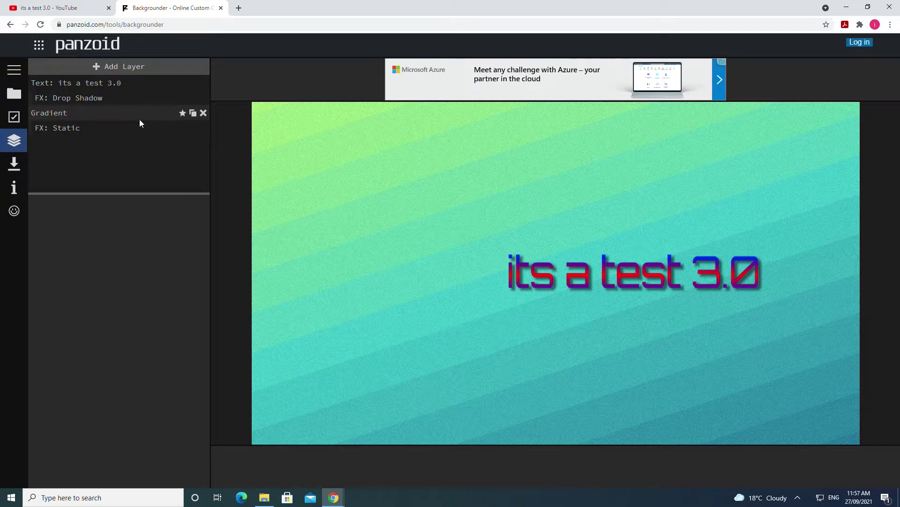
# Find a transparent YouTube play-button logo in Google Images and open the webwise.ie result's preview.
pyautogui.click(138, 67)
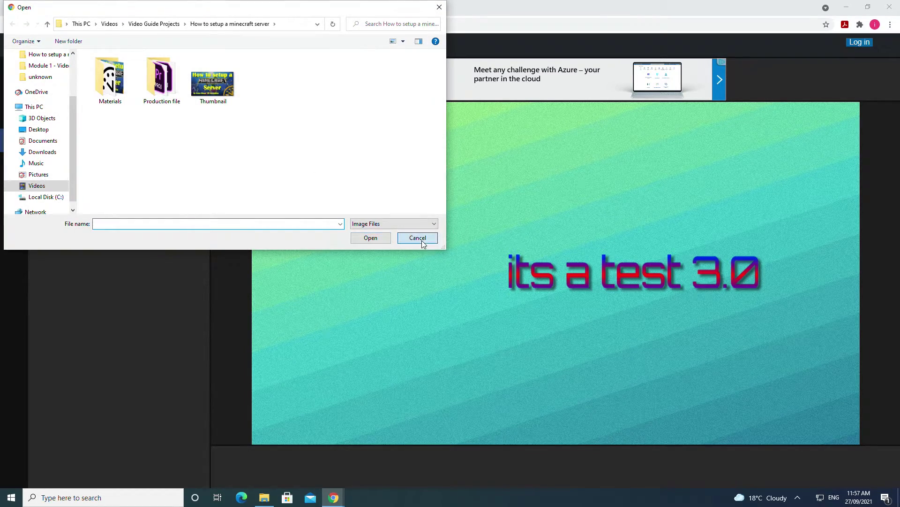
pyautogui.click(418, 239)
pyautogui.click(242, 9)
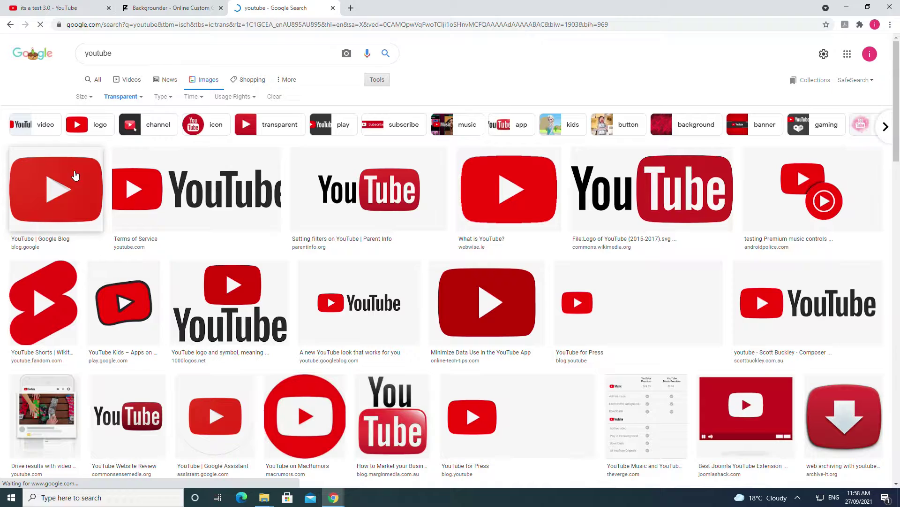
pyautogui.click(492, 213)
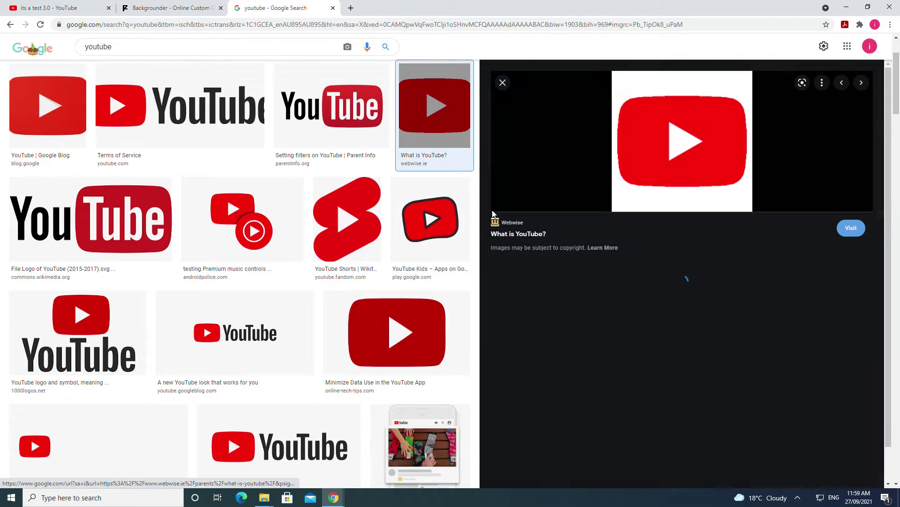
pyautogui.rightClick(668, 156)
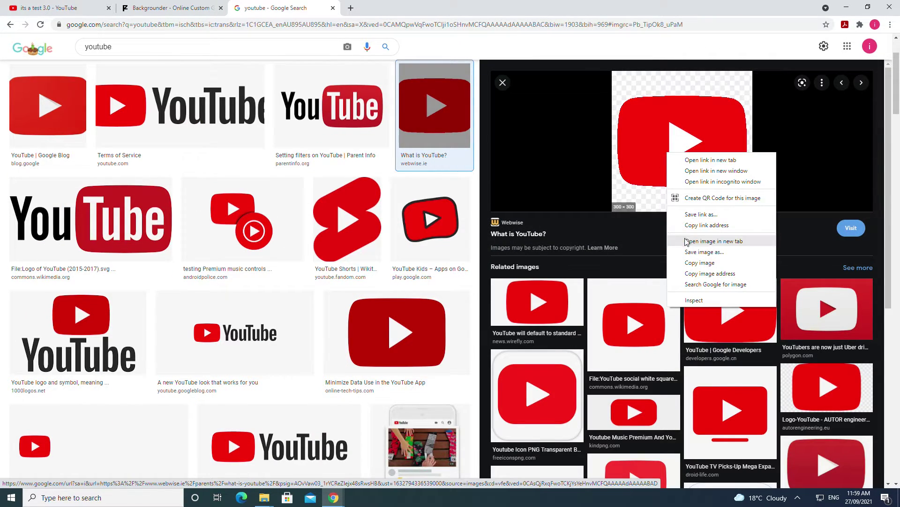
# Save the previewed logo image as a PNG named YouTube Logo in the Downloads folder.
pyautogui.click(699, 254)
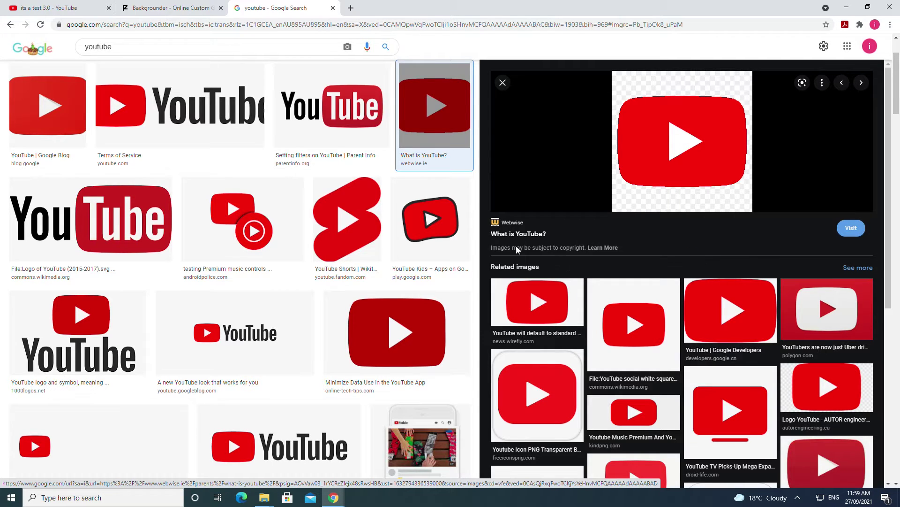
pyautogui.click(50, 119)
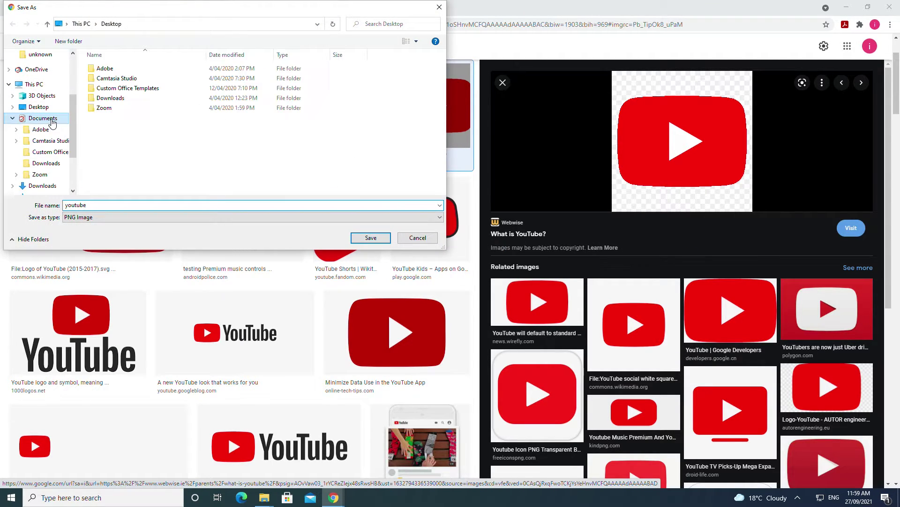
pyautogui.click(13, 118)
pyautogui.click(30, 132)
pyautogui.doubleClick(165, 205)
pyautogui.write('You')
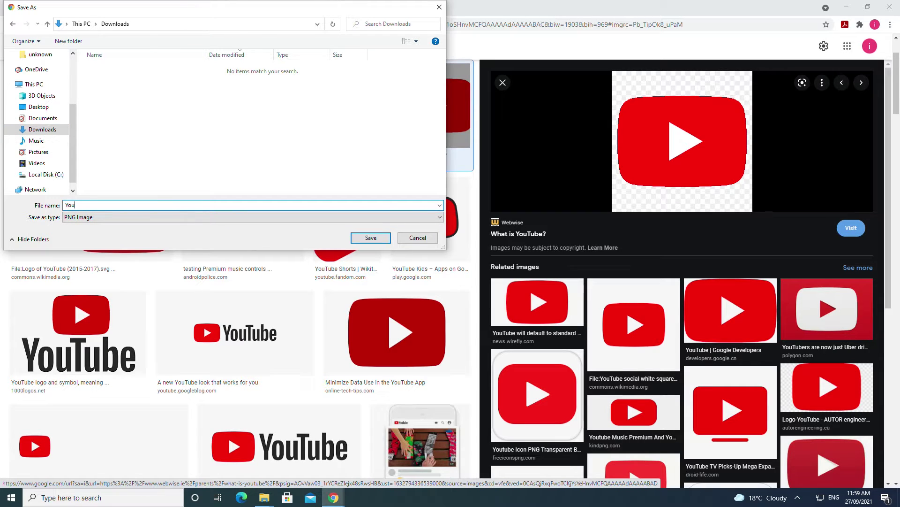
pyautogui.press('Return')
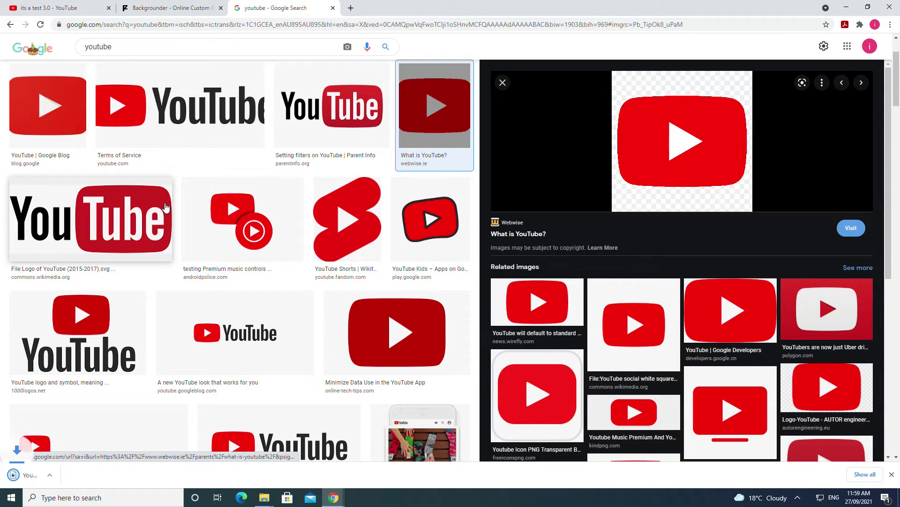
# Return to the Backgrounder project and add the downloaded YouTube Logo.png to the canvas as an image layer.
pyautogui.click(196, 3)
pyautogui.moveTo(75, 470); pyautogui.dragTo(452, 253)
pyautogui.click(432, 261)
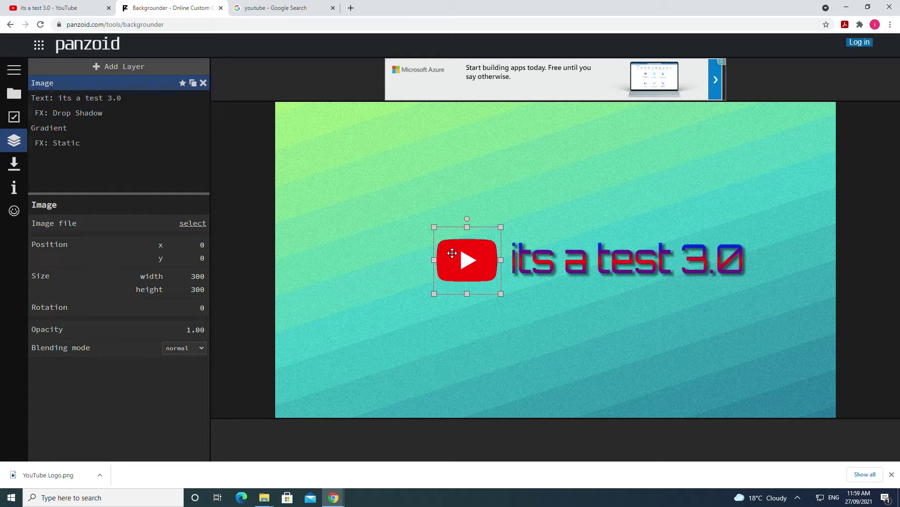
# Change the first blue color stop of the its a test 3.0 text's gradient to white.
pyautogui.click(591, 258)
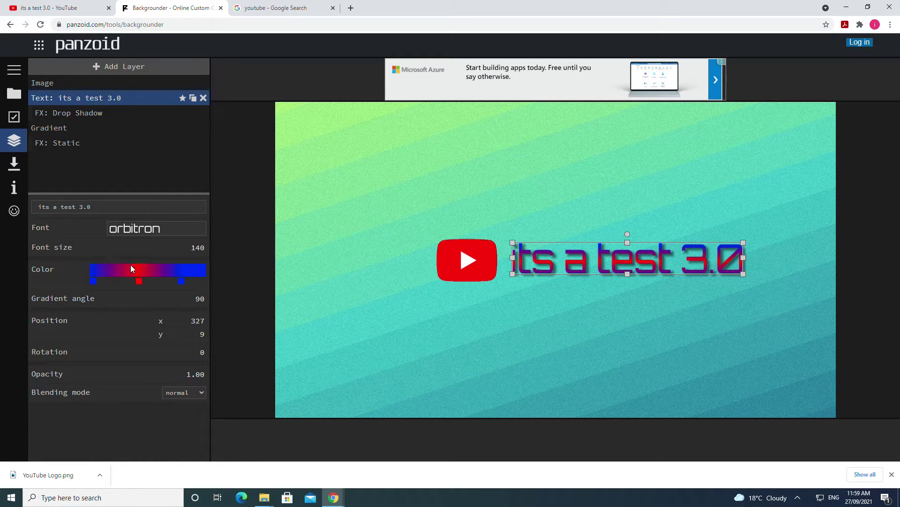
pyautogui.click(95, 280)
pyautogui.click(100, 296)
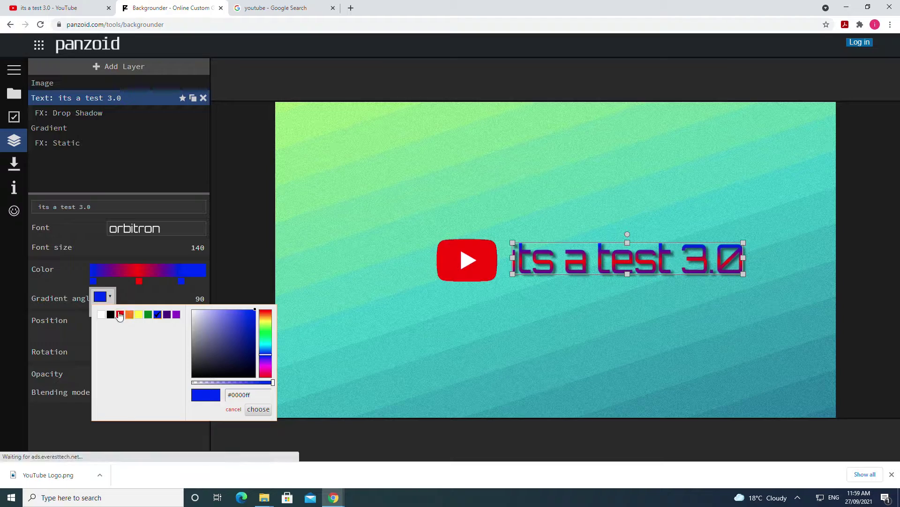
pyautogui.click(258, 409)
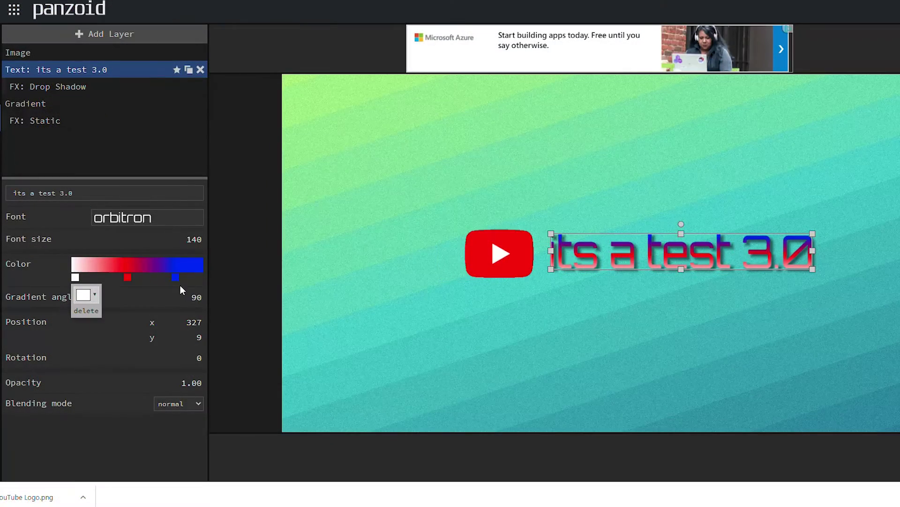
# Change the remaining blue color stop at the end of the text's gradient to white.
pyautogui.click(177, 278)
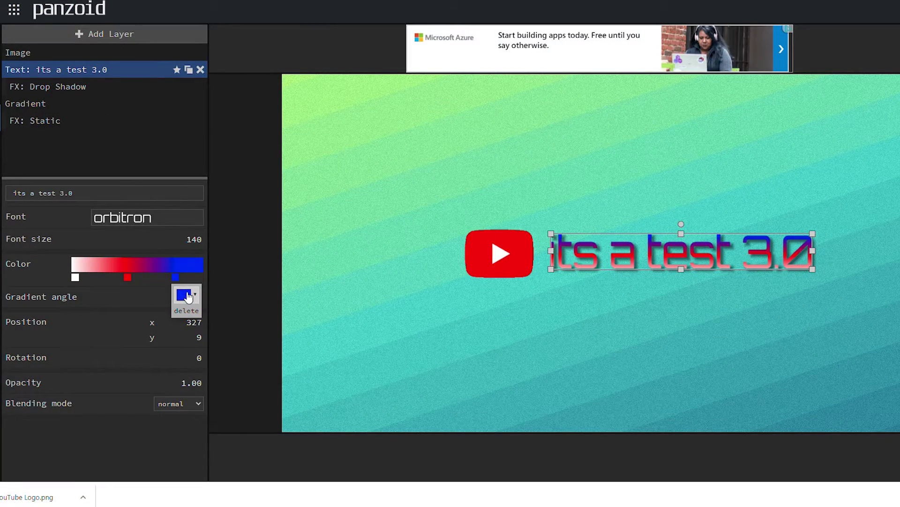
pyautogui.click(185, 294)
pyautogui.click(185, 315)
pyautogui.click(363, 422)
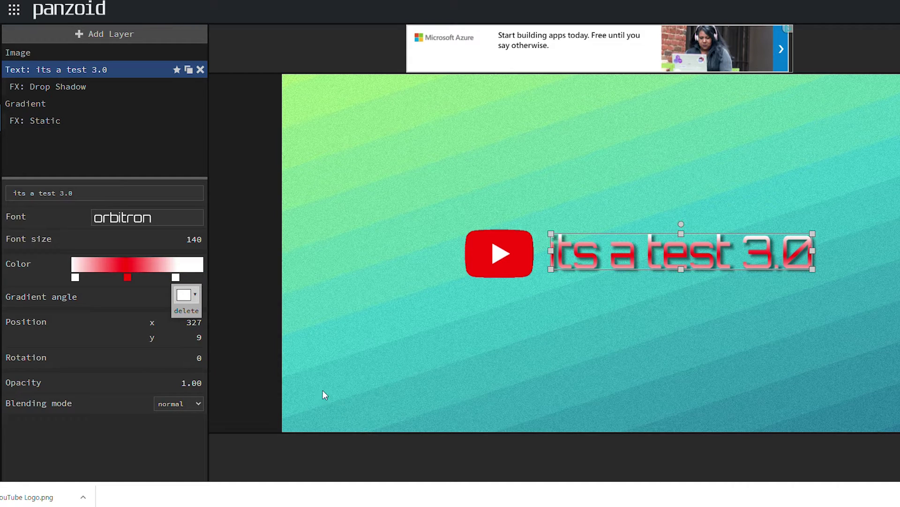
# Rearrange the text's gradient stops so both white stops sit near the start and the red stop lies past the middle.
pyautogui.moveTo(126, 277); pyautogui.dragTo(169, 278)
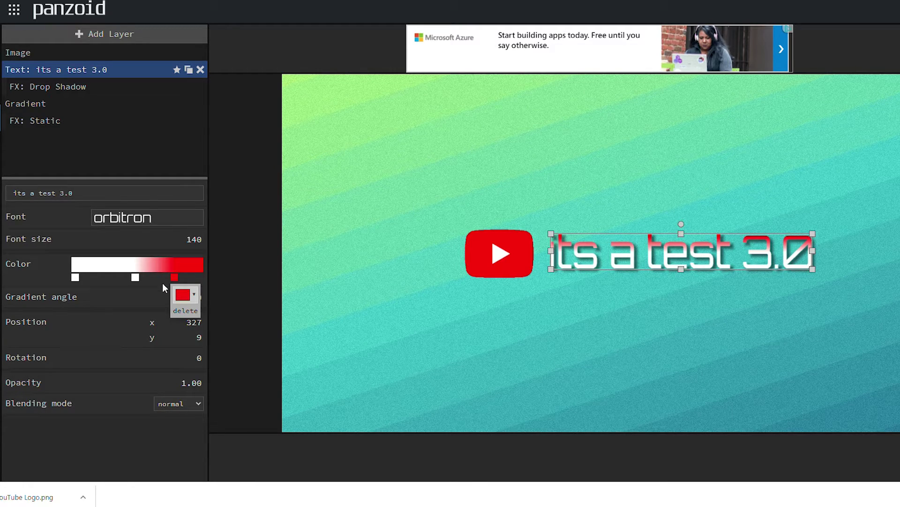
pyautogui.moveTo(170, 277); pyautogui.dragTo(98, 283)
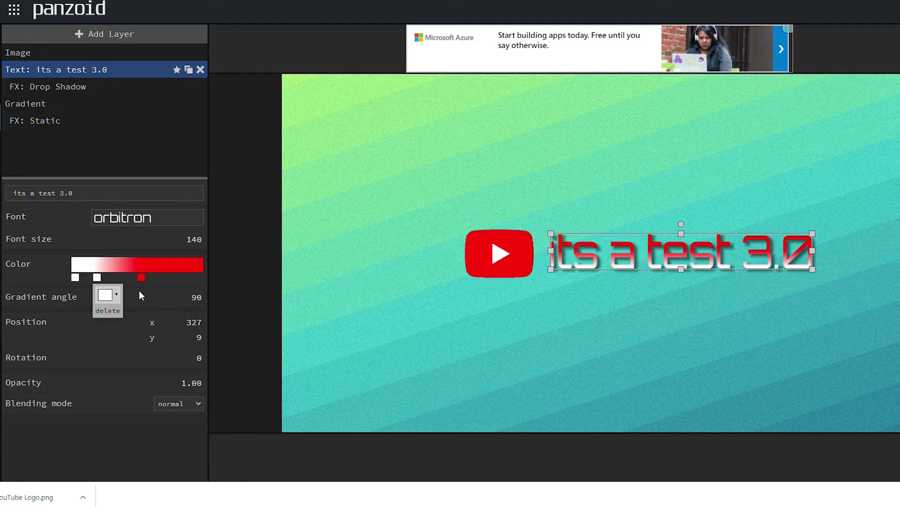
pyautogui.click(237, 255)
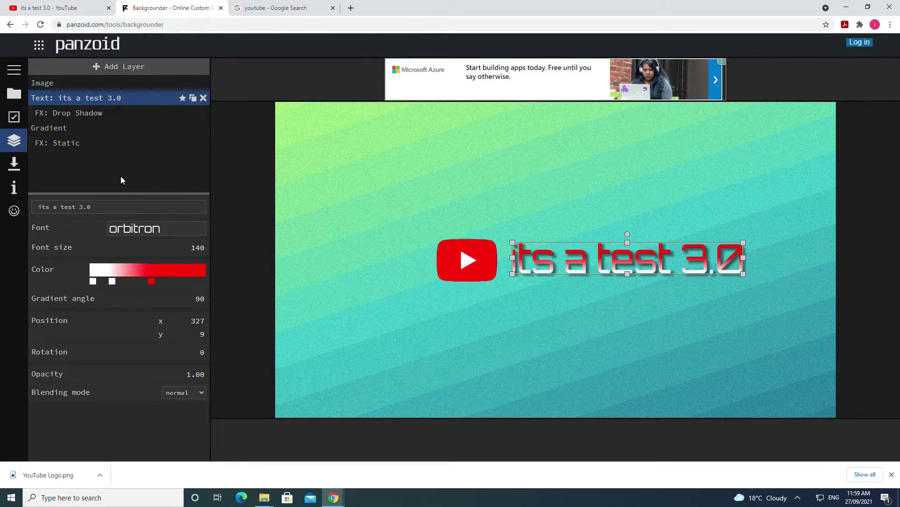
# Render the artwork in png format, download it and preview the downloaded backgrounder.png.
pyautogui.click(18, 162)
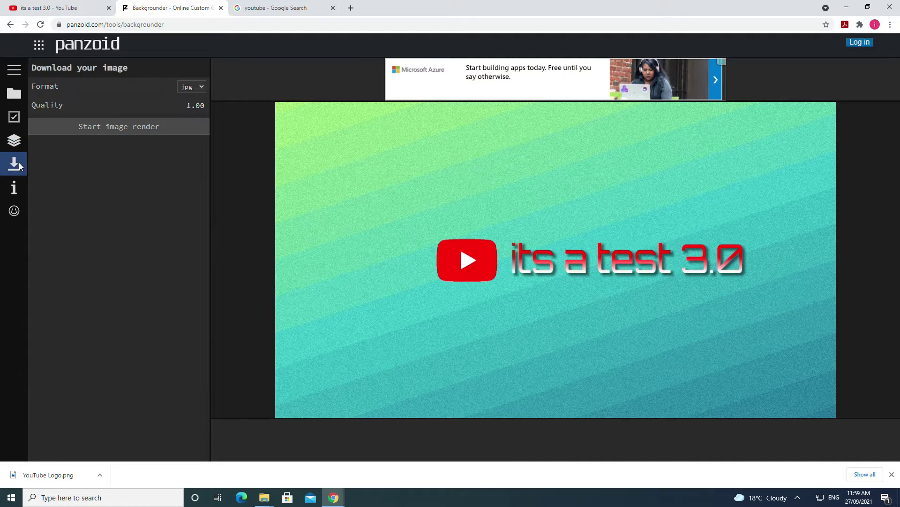
pyautogui.click(190, 87)
pyautogui.click(193, 97)
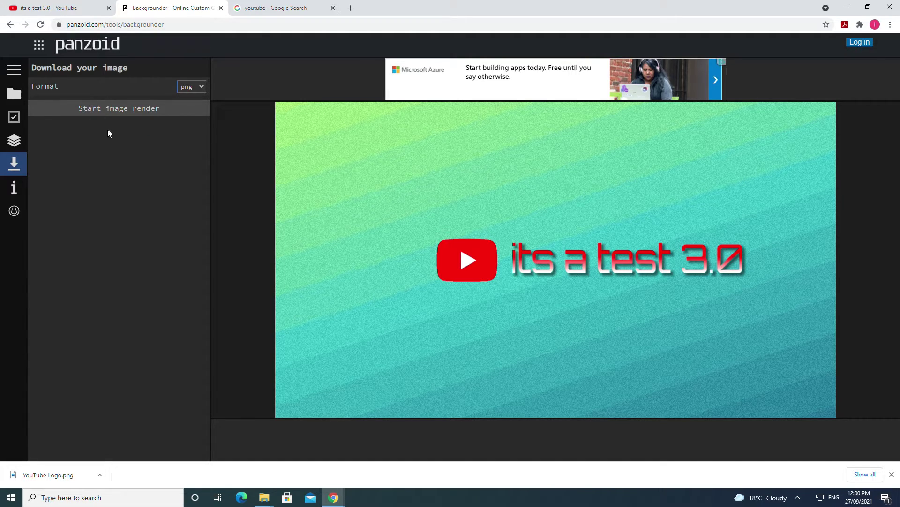
pyautogui.click(136, 109)
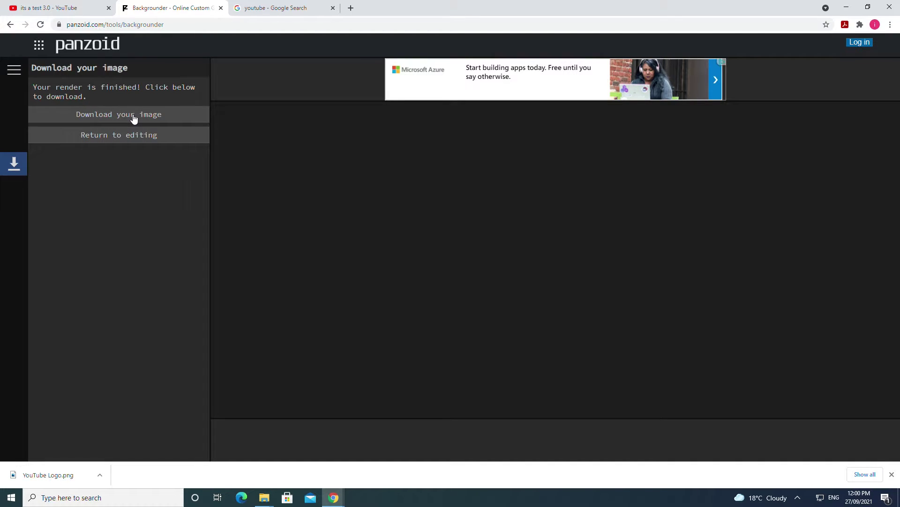
pyautogui.click(134, 117)
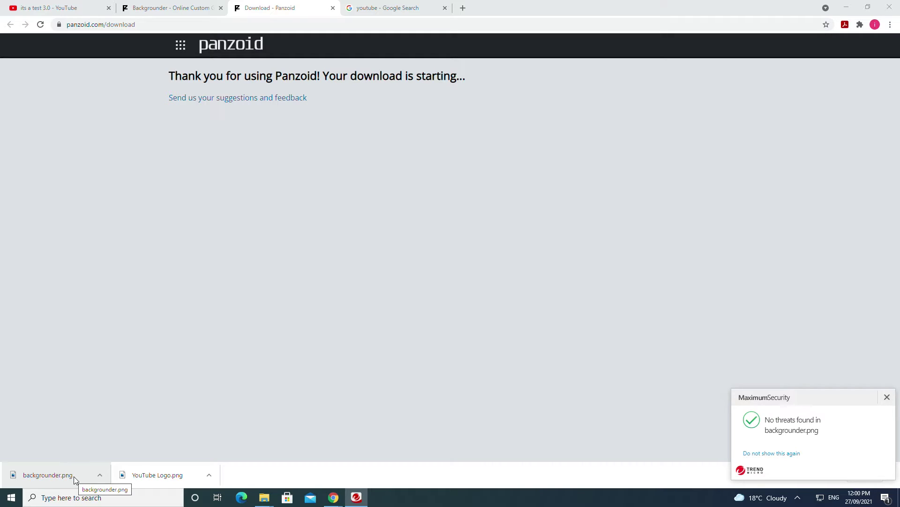
pyautogui.click(74, 477)
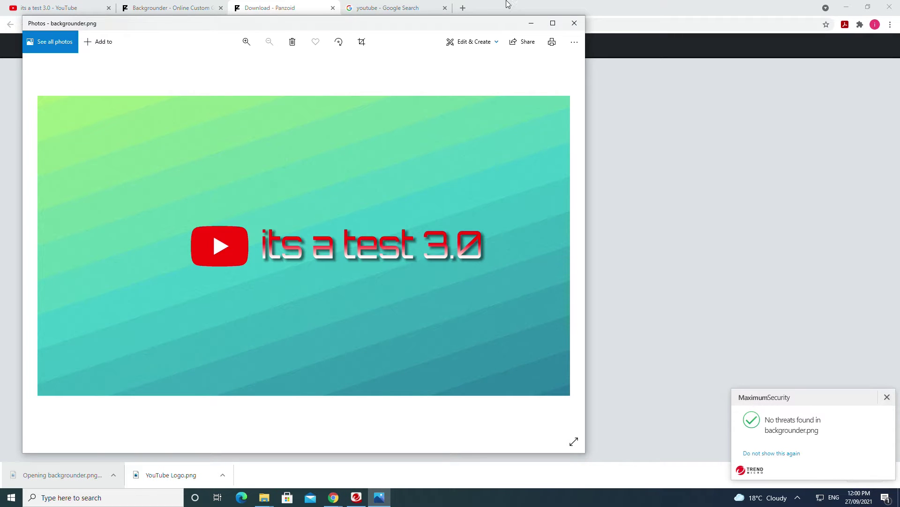
pyautogui.click(574, 23)
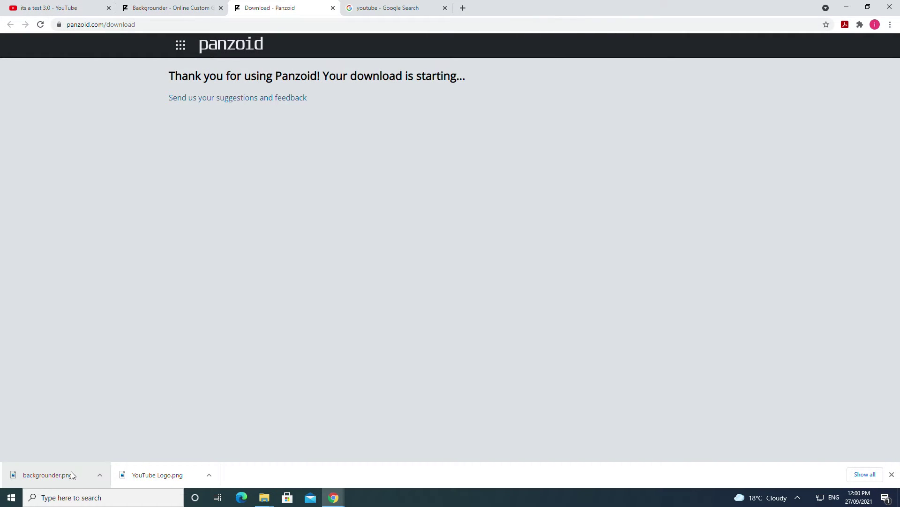
# Open the Branding settings of the its a test 3.0 channel's customization in YouTube Studio.
pyautogui.click(55, 5)
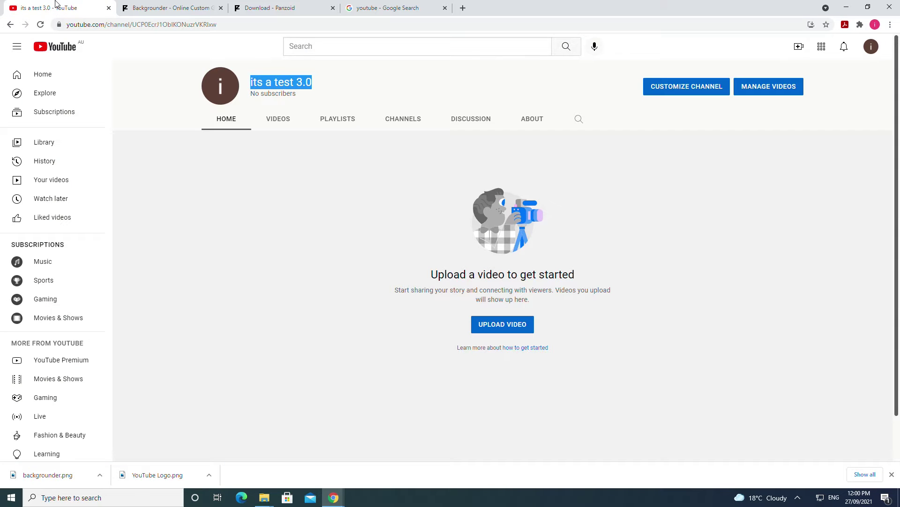
pyautogui.click(684, 89)
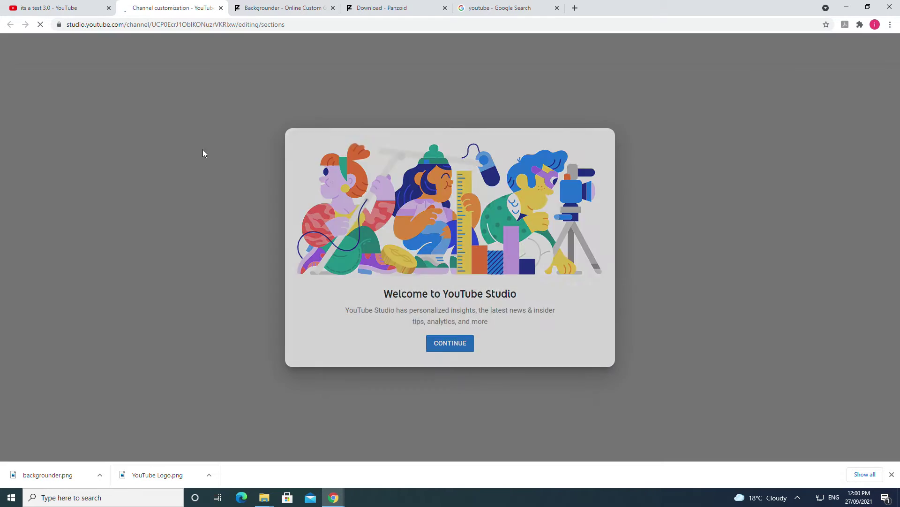
pyautogui.click(466, 346)
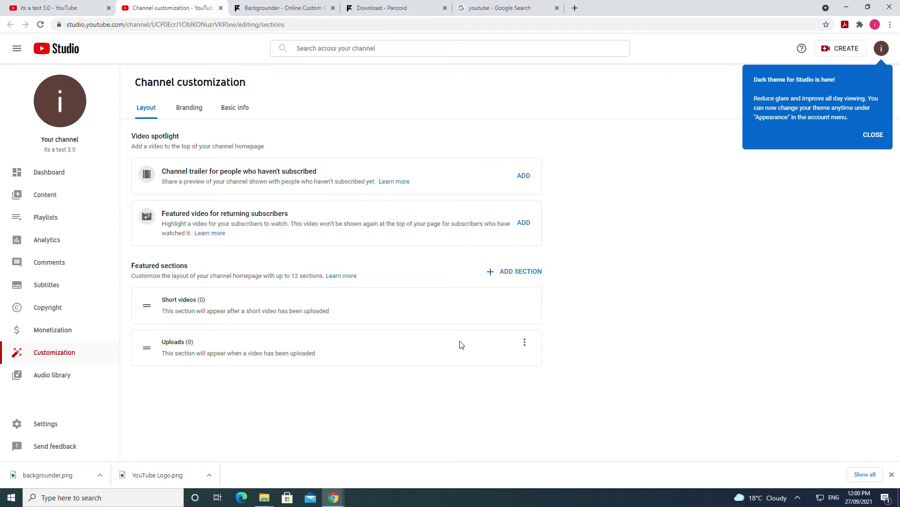
pyautogui.click(184, 115)
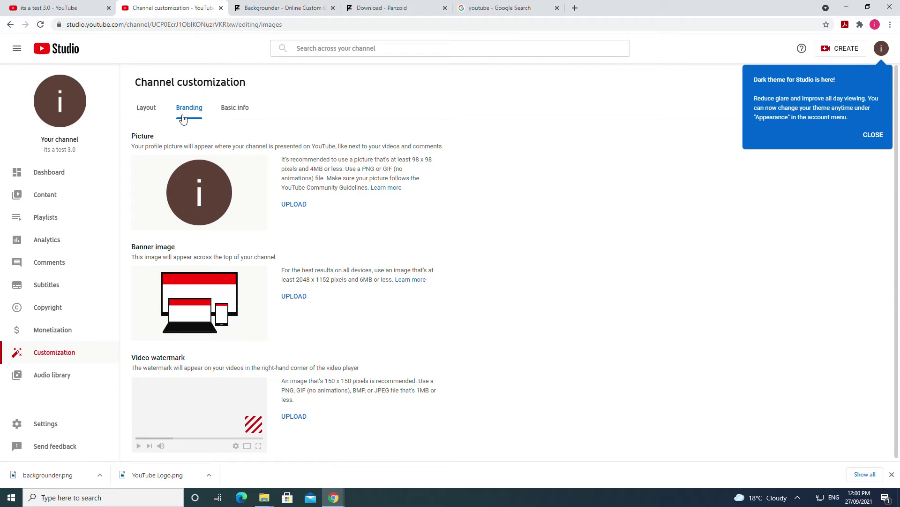
pyautogui.click(147, 112)
pyautogui.click(187, 114)
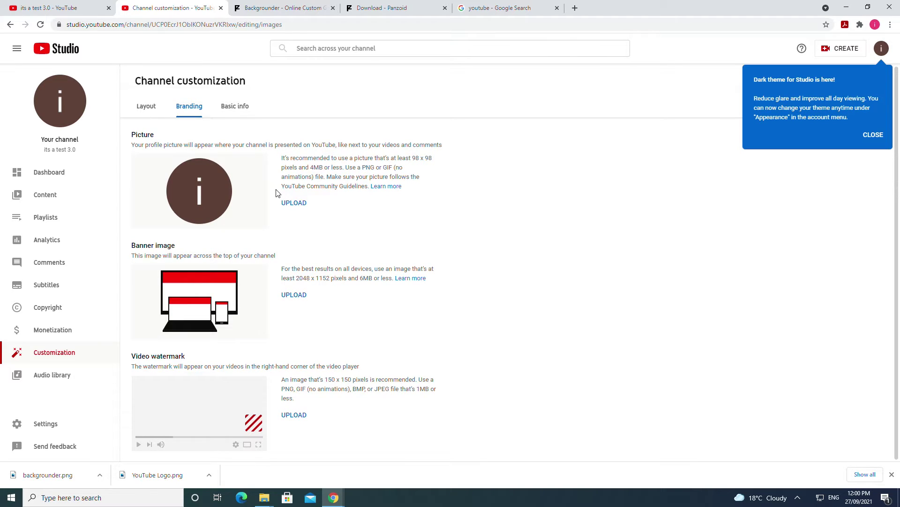
# Upload the red Test key image from the Desktop as the profile picture, cropped around the word Test.
pyautogui.click(295, 202)
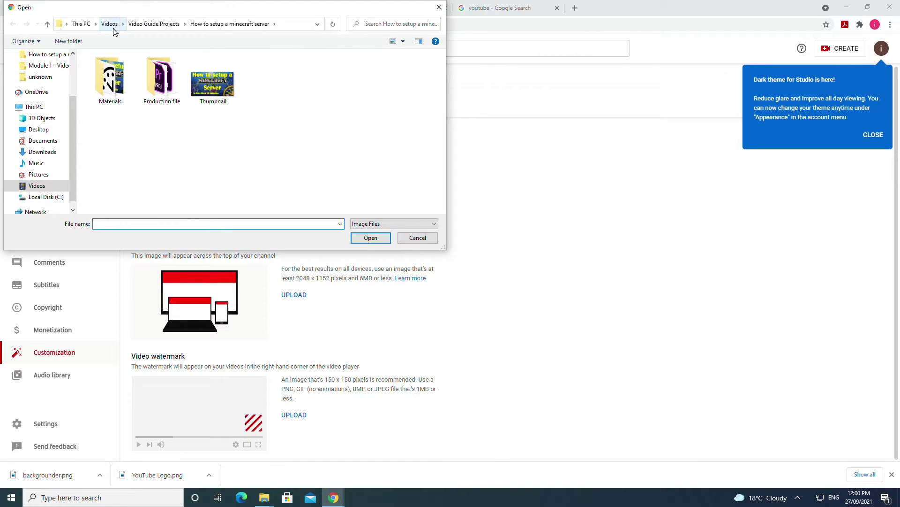
pyautogui.click(45, 133)
pyautogui.click(123, 98)
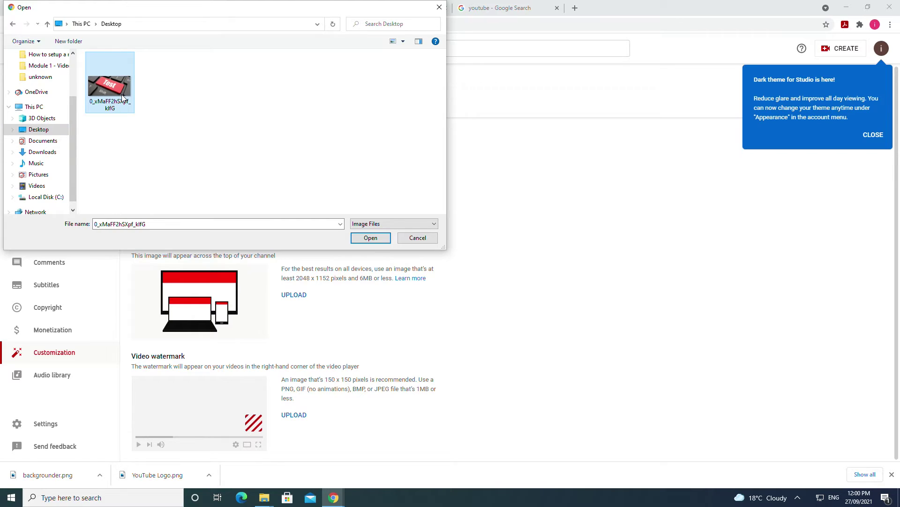
pyautogui.click(380, 239)
pyautogui.moveTo(437, 233); pyautogui.dragTo(448, 234)
pyautogui.moveTo(522, 306); pyautogui.dragTo(500, 283)
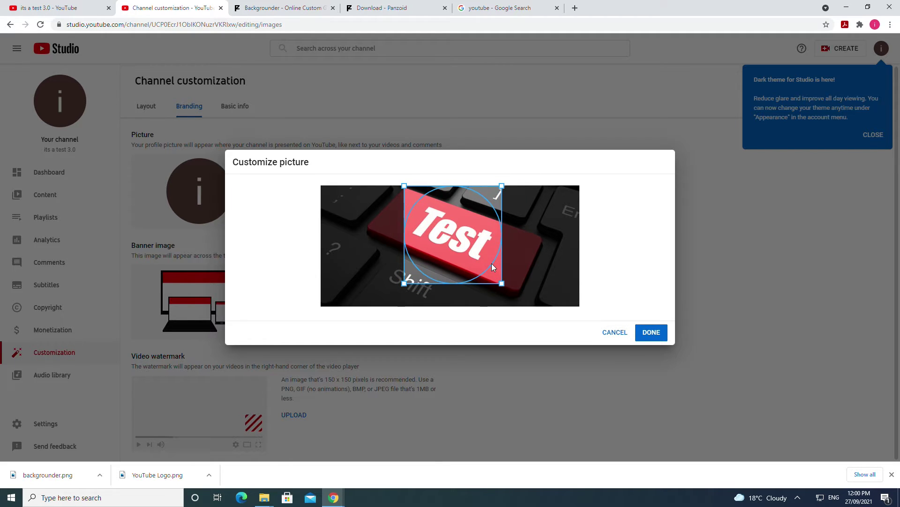
pyautogui.click(651, 332)
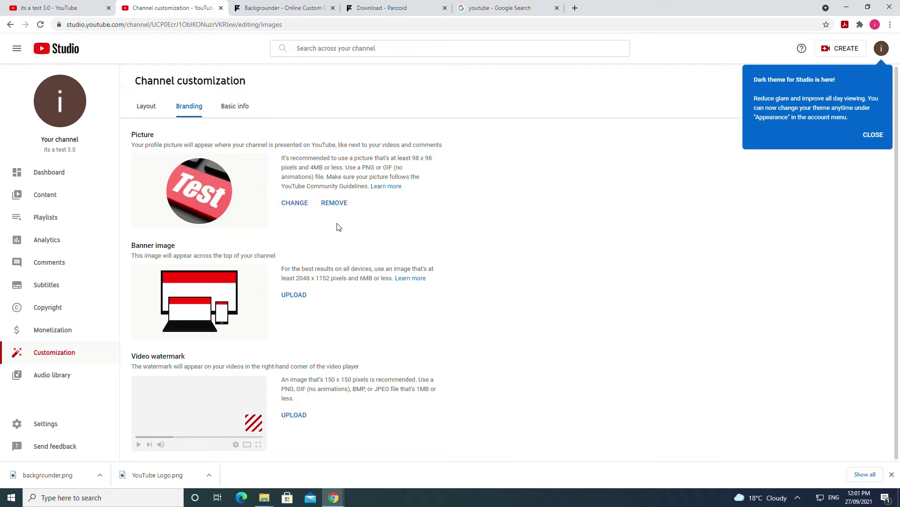
# Try the backgrounder PNG from Downloads as the banner image, shrinking and shifting the crop frame around the logo and channel name.
pyautogui.click(299, 297)
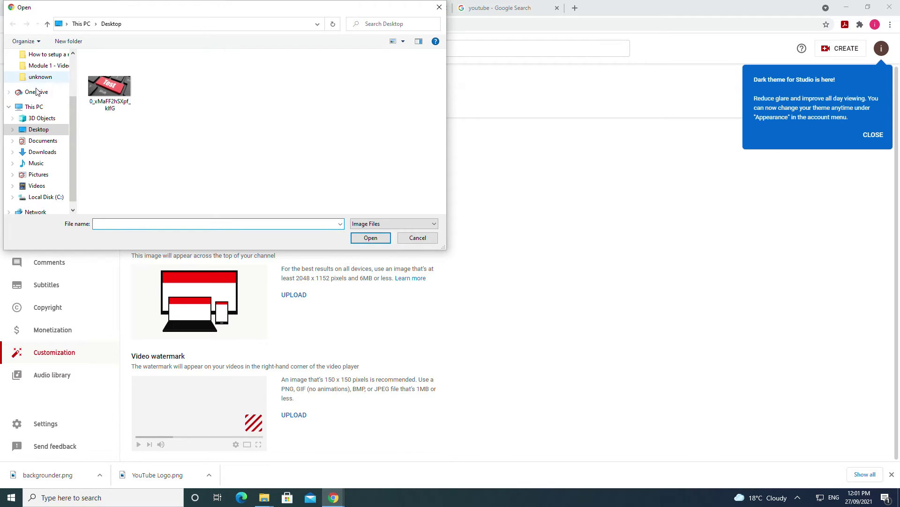
pyautogui.click(49, 143)
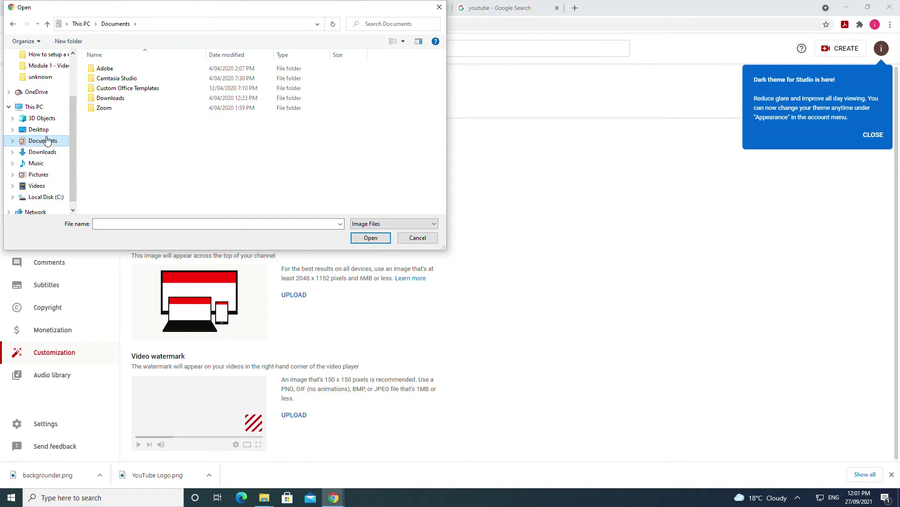
pyautogui.click(43, 152)
pyautogui.click(144, 83)
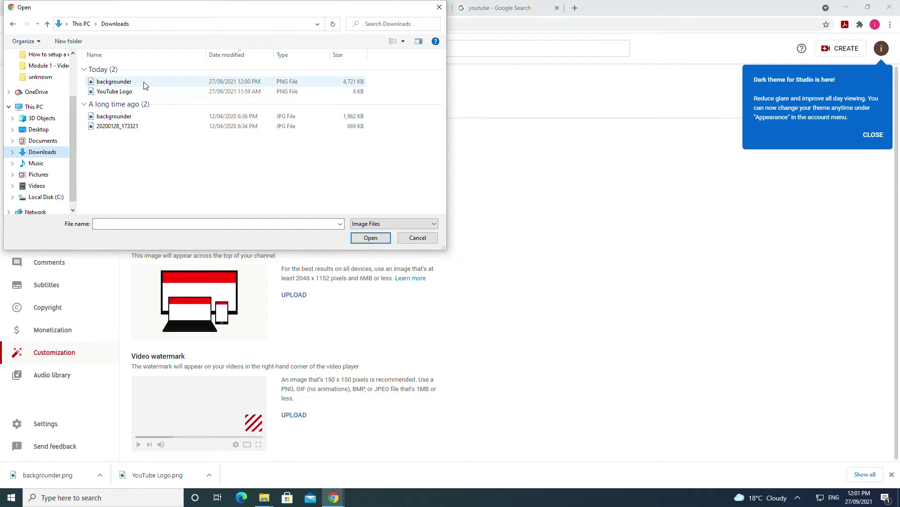
pyautogui.click(358, 239)
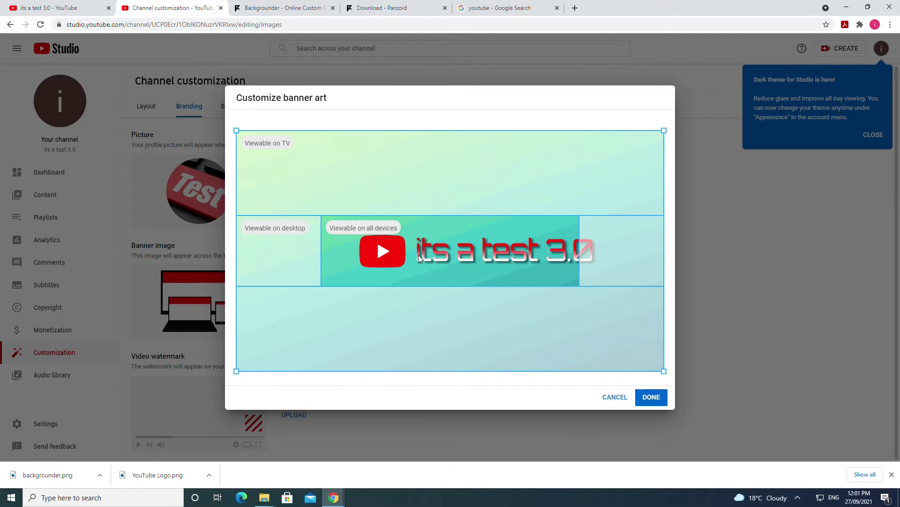
pyautogui.moveTo(236, 131); pyautogui.dragTo(288, 154)
pyautogui.moveTo(374, 226); pyautogui.dragTo(380, 217)
pyautogui.moveTo(276, 363); pyautogui.dragTo(318, 354)
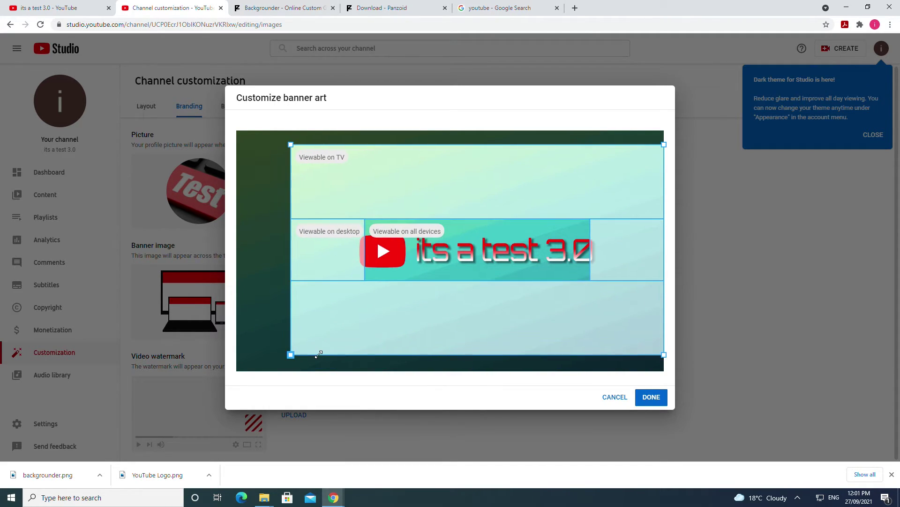
pyautogui.click(614, 403)
# Return to editing the artwork in Panzoid Backgrounder, shrink the its a test 3.0 text slightly and move it closer to the logo.
pyautogui.click(305, 5)
pyautogui.click(401, 5)
pyautogui.click(324, 5)
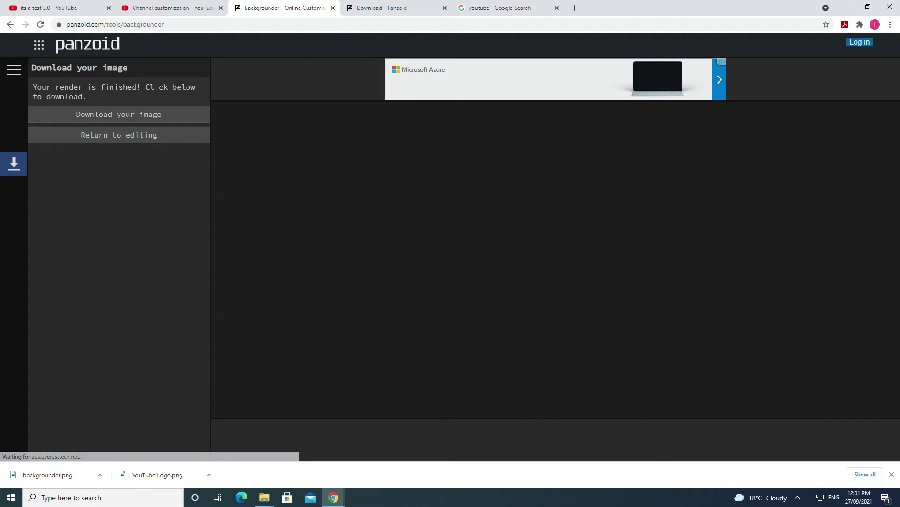
pyautogui.click(90, 141)
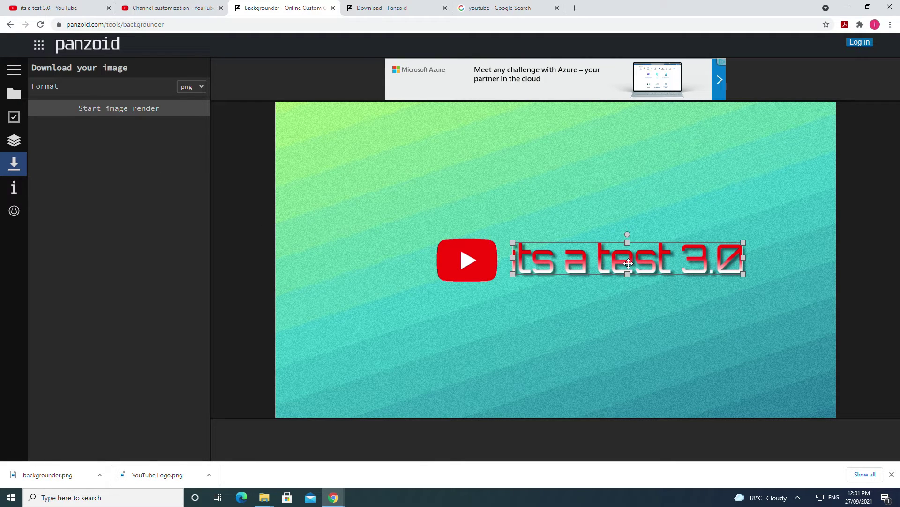
pyautogui.moveTo(697, 258)
pyautogui.mouseDown()
pyautogui.moveTo(685, 261)
pyautogui.moveTo(717, 250)
pyautogui.moveTo(707, 249)
pyautogui.moveTo(723, 278)
pyautogui.moveTo(682, 263)
pyautogui.mouseUp()
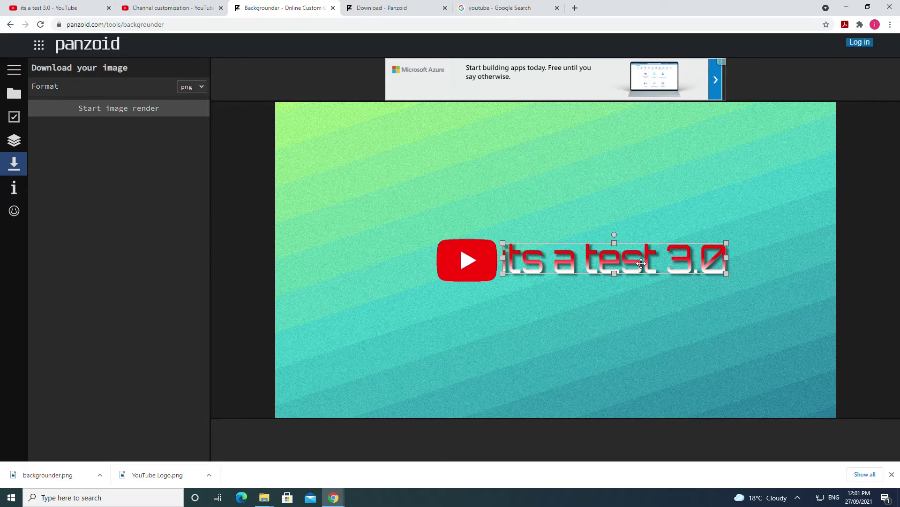
pyautogui.moveTo(727, 243); pyautogui.dragTo(699, 247)
# Shift the YouTube logo and the its a test 3.0 text leftward so the pair sits closer to the background's centre.
pyautogui.moveTo(442, 267); pyautogui.dragTo(426, 268)
pyautogui.moveTo(555, 263); pyautogui.dragTo(540, 259)
pyautogui.moveTo(683, 271)
pyautogui.mouseDown()
pyautogui.moveTo(693, 273)
pyautogui.moveTo(670, 266)
pyautogui.mouseUp()
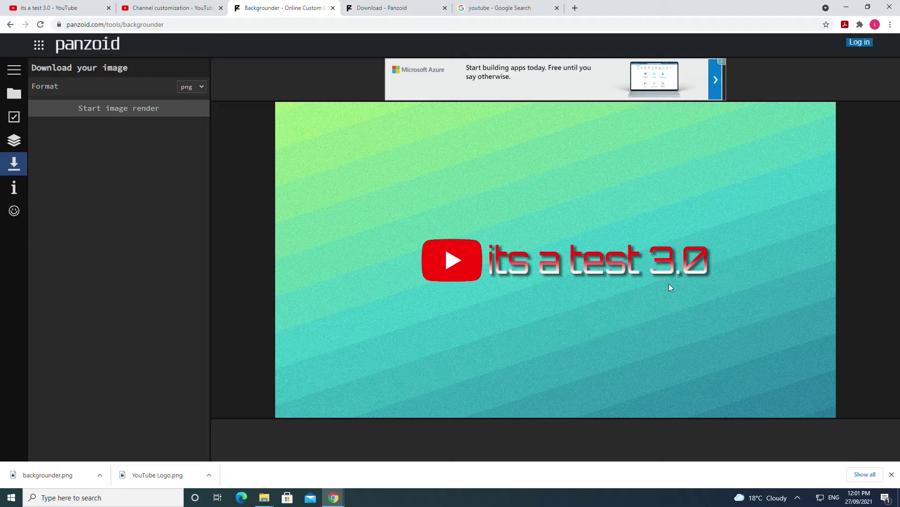
# Render the adjusted artwork in png format and download it.
pyautogui.click(146, 109)
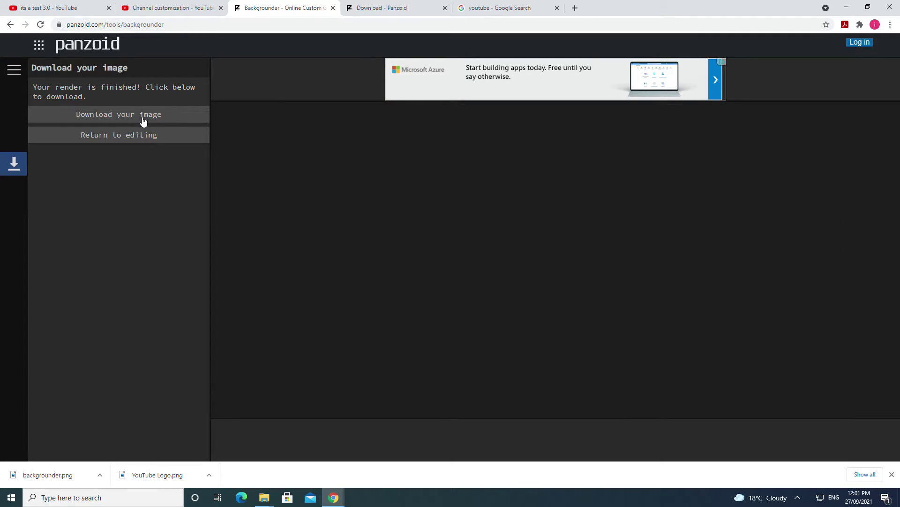
pyautogui.click(143, 115)
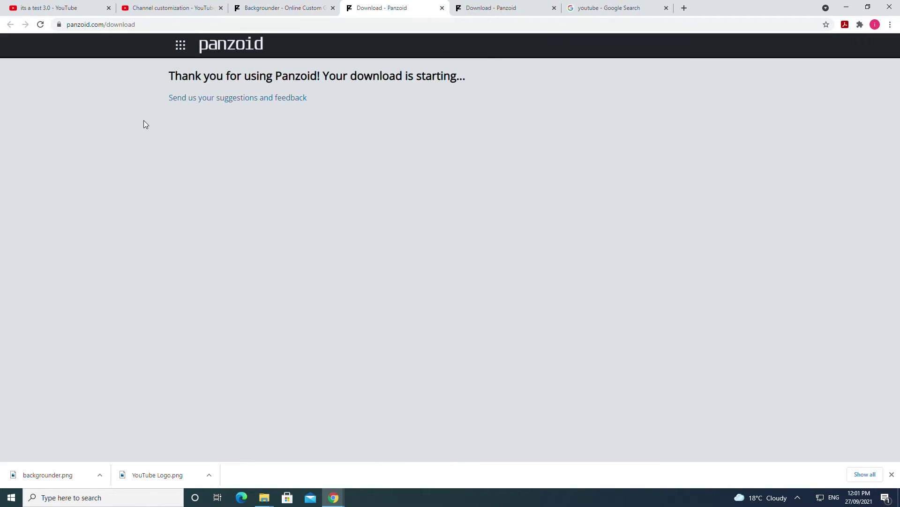
# Upload the newly downloaded backgrounder artwork as the banner image in YouTube Studio, cropped slightly so the logo and text fit the all-devices area.
pyautogui.click(136, 4)
pyautogui.click(291, 300)
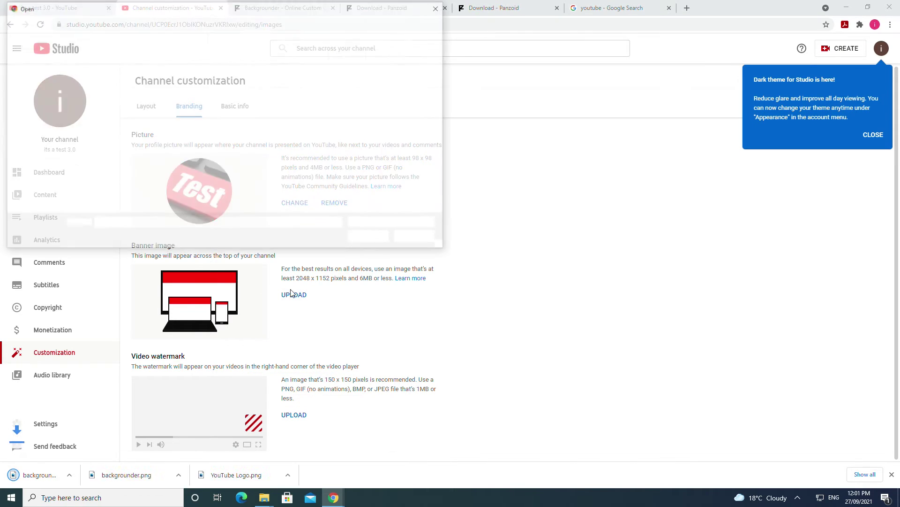
pyautogui.click(161, 91)
pyautogui.doubleClick(155, 81)
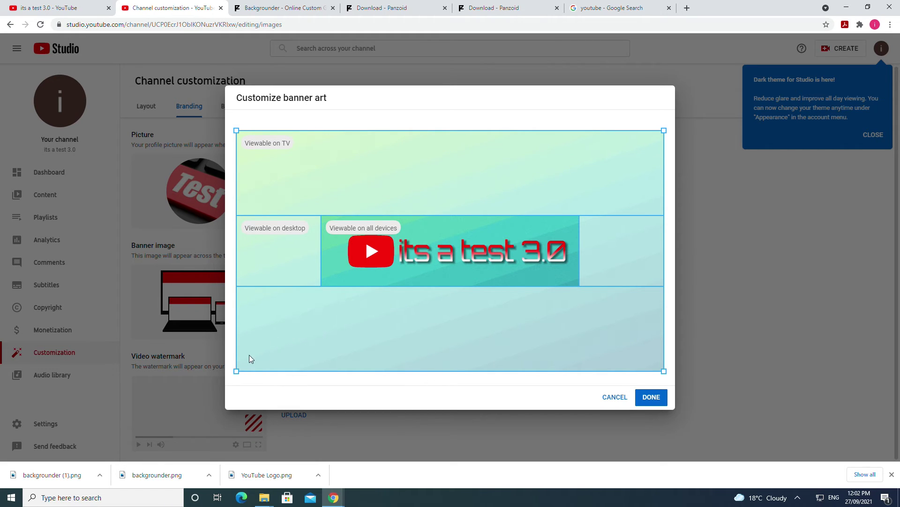
pyautogui.moveTo(238, 371); pyautogui.dragTo(247, 368)
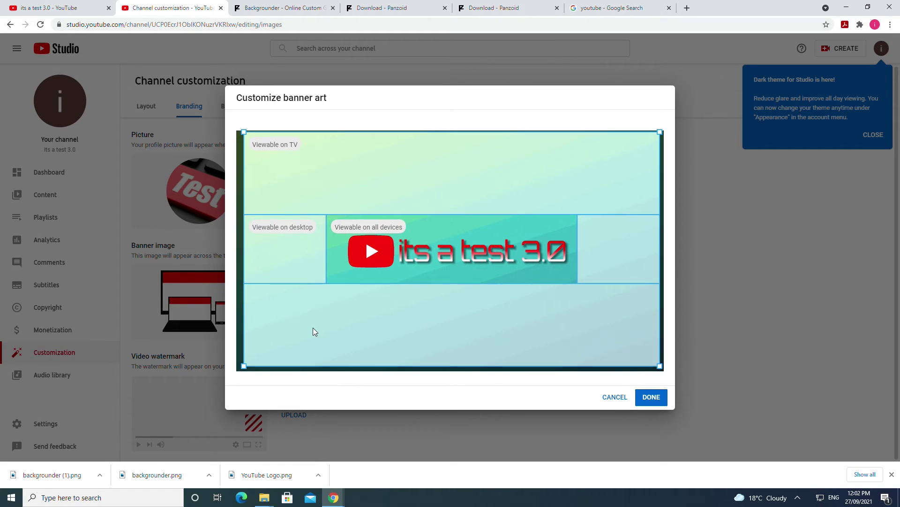
pyautogui.moveTo(315, 330); pyautogui.dragTo(317, 330)
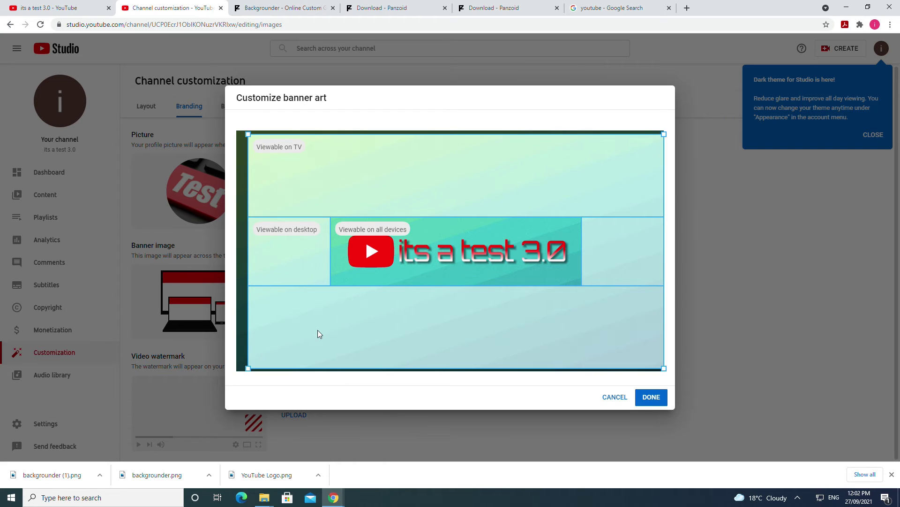
pyautogui.click(644, 400)
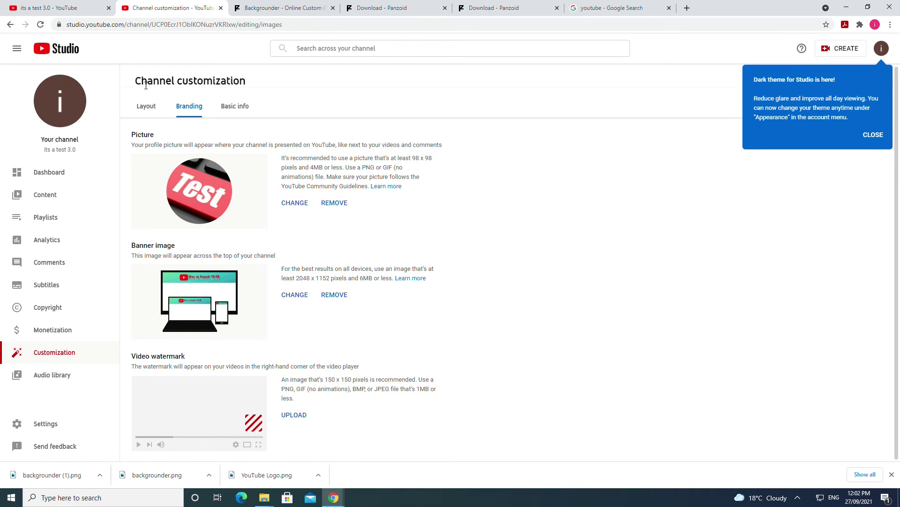
# Reload the its a test 3.0 channel page to check its picture and banner, and return to the channel customization.
pyautogui.click(74, 5)
pyautogui.click(40, 24)
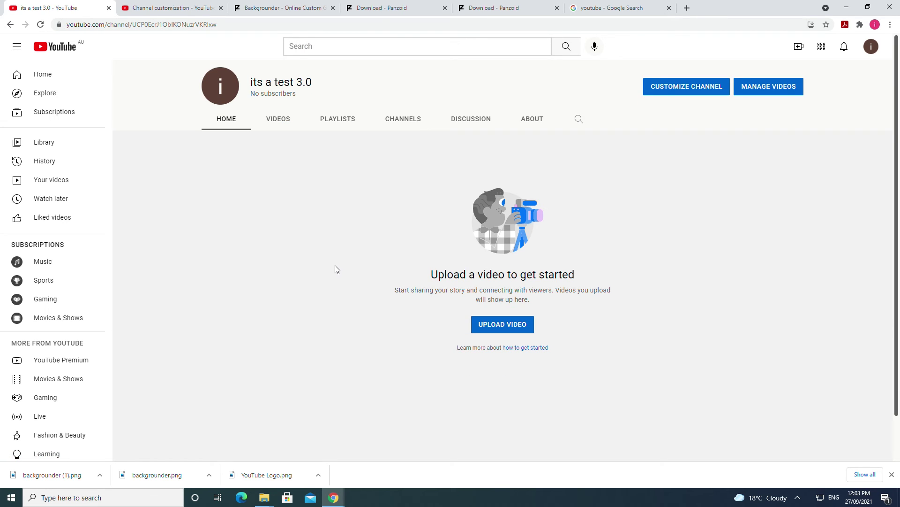
pyautogui.click(190, 4)
pyautogui.click(104, 6)
pyautogui.click(197, 5)
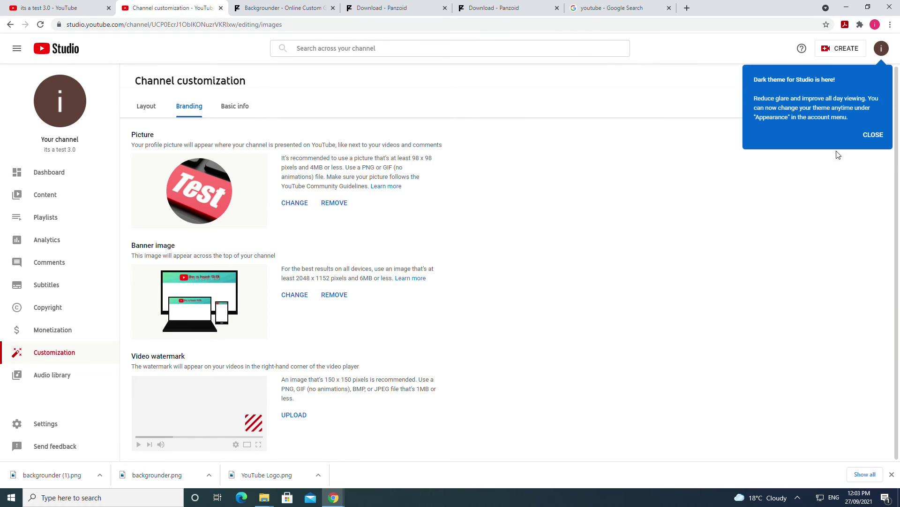
# Dismiss the dark theme and customization notices, publish the branding changes and open the channel page.
pyautogui.click(866, 146)
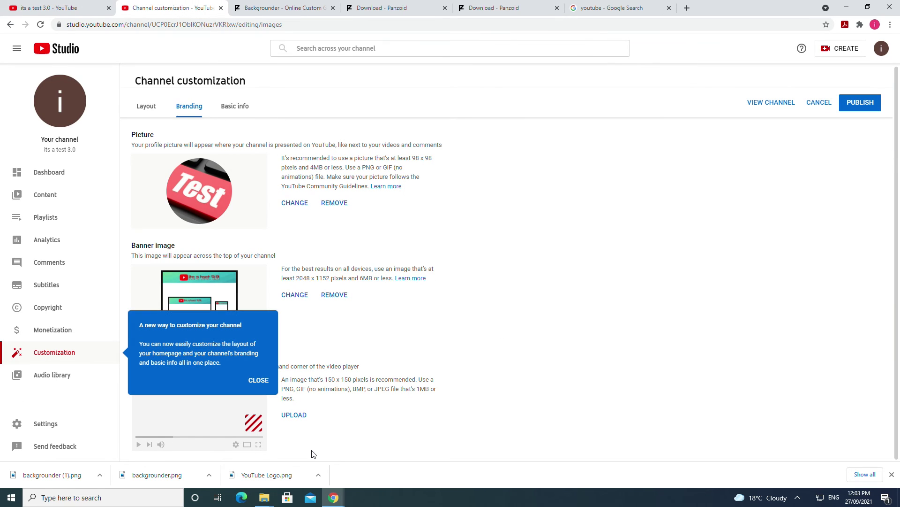
pyautogui.click(259, 379)
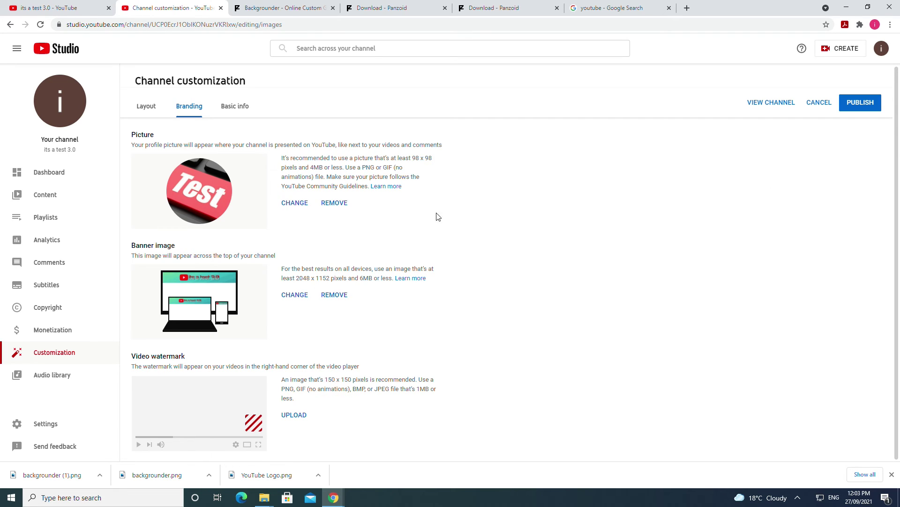
pyautogui.click(864, 107)
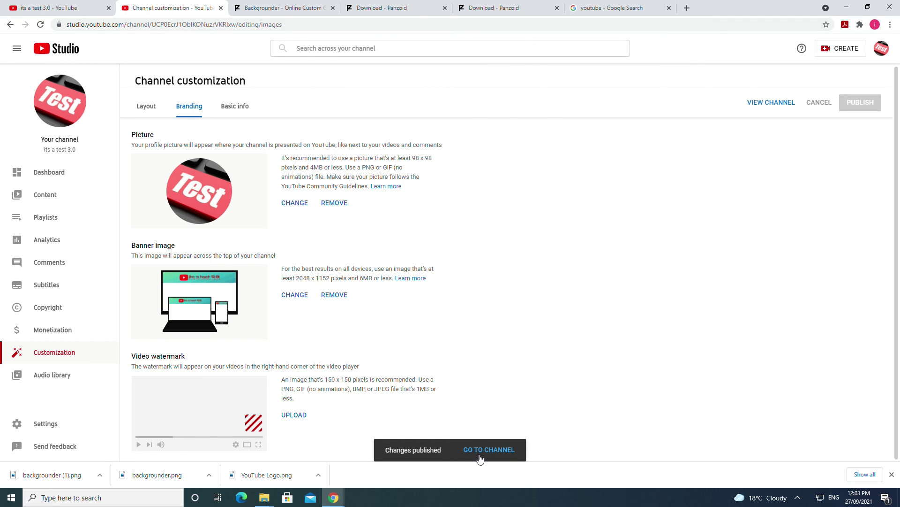
pyautogui.click(480, 458)
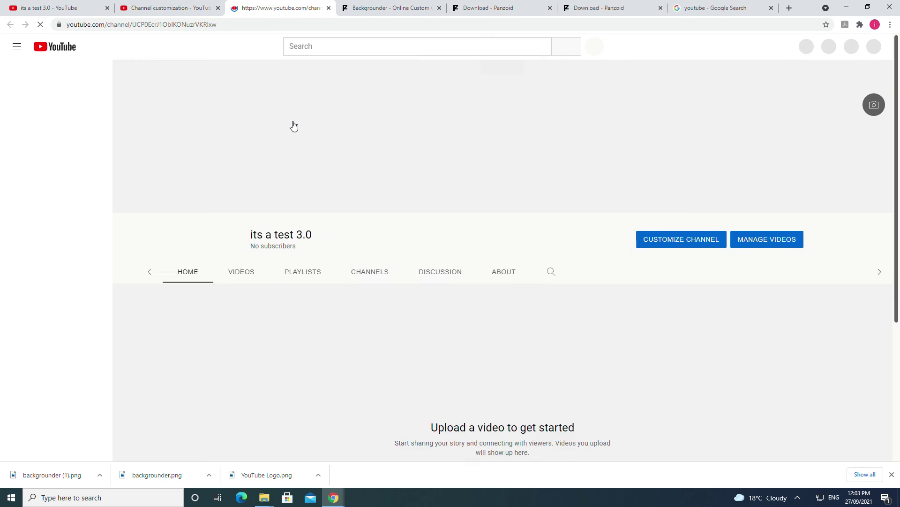